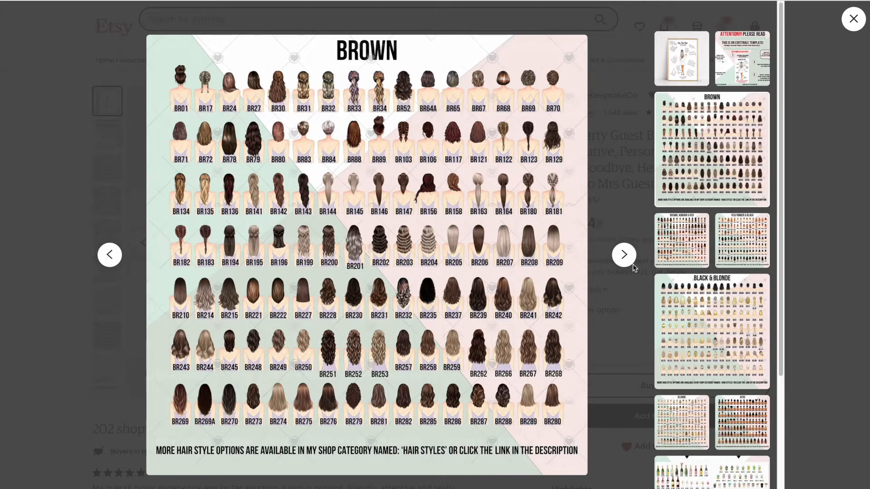
Step: Examine the listing's hair style charts and their codes, from brown, auburn and red through black and blonde
{"action": "left_click", "coordinate": [344, 259]}
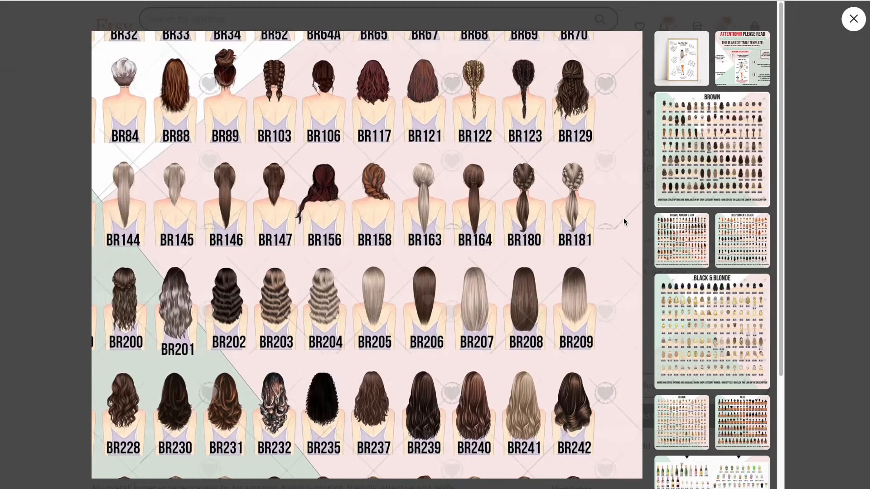
{"action": "left_click", "coordinate": [624, 254]}
{"action": "left_click", "coordinate": [624, 254]}
{"action": "left_click", "coordinate": [278, 131]}
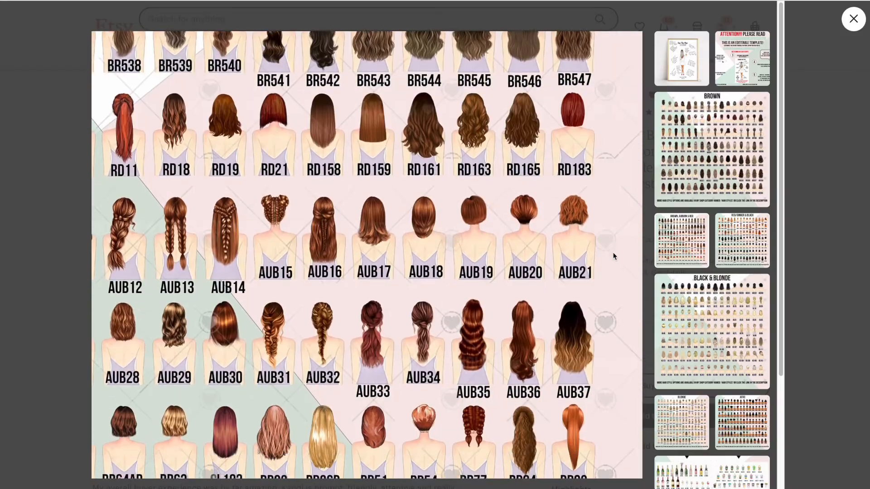
{"action": "left_click", "coordinate": [614, 256]}
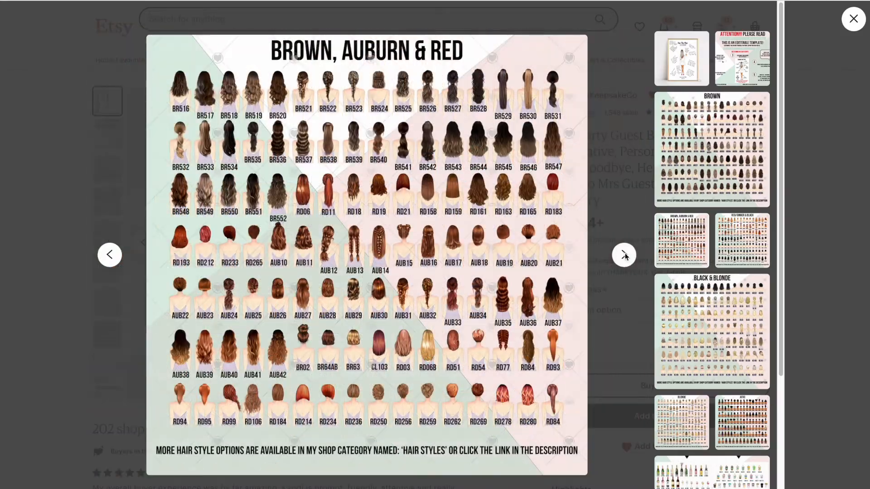
{"action": "left_click", "coordinate": [625, 256]}
{"action": "left_click", "coordinate": [624, 256]}
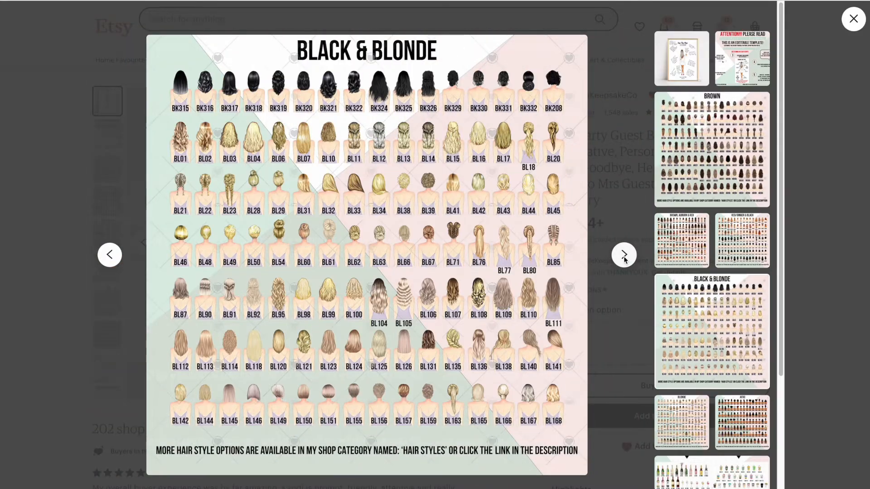
{"action": "left_click", "coordinate": [624, 256]}
{"action": "left_click", "coordinate": [619, 254]}
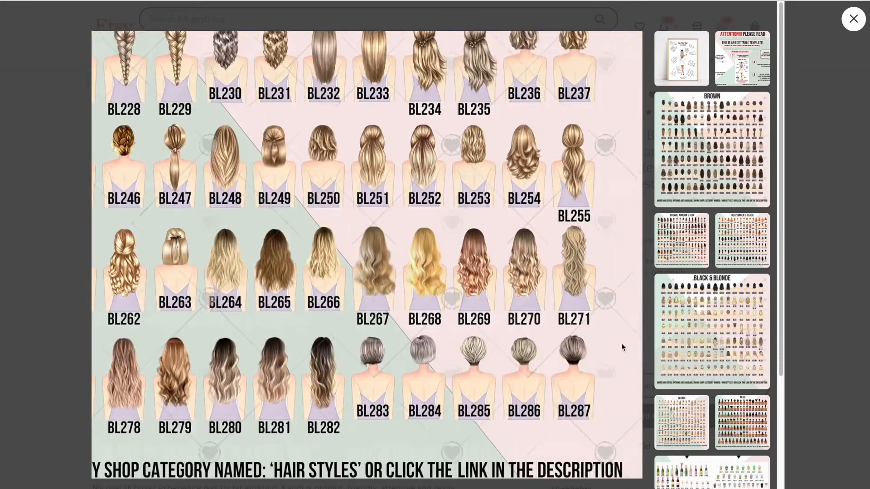
{"action": "left_click", "coordinate": [624, 255]}
{"action": "left_click", "coordinate": [624, 254]}
{"action": "left_click", "coordinate": [624, 254]}
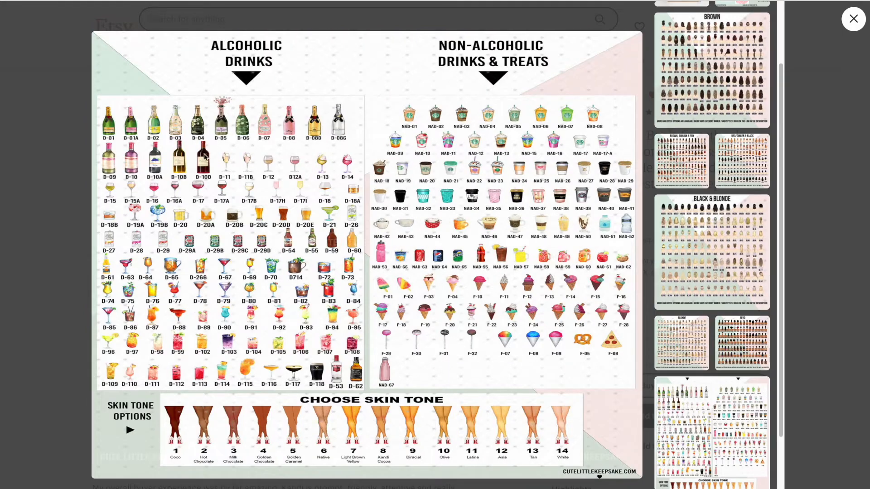
Step: Examine the drinks and skin tone chart and the template quick reference guide with its page ranges
{"action": "left_click", "coordinate": [228, 158]}
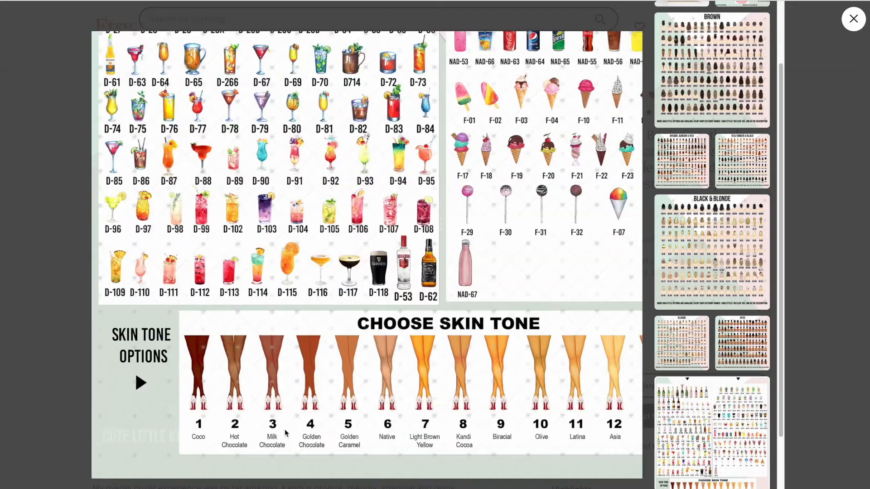
{"action": "left_click", "coordinate": [624, 254]}
{"action": "left_click", "coordinate": [624, 255]}
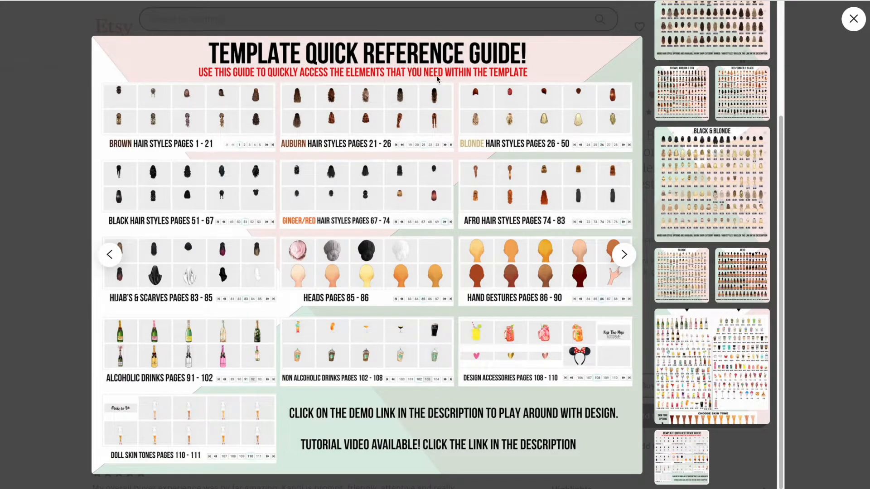
{"action": "left_click", "coordinate": [175, 133]}
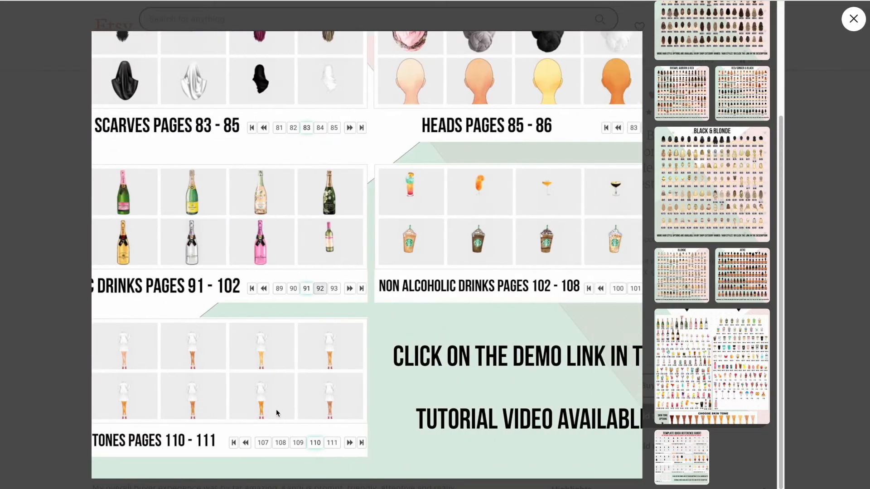
{"action": "left_click", "coordinate": [277, 409]}
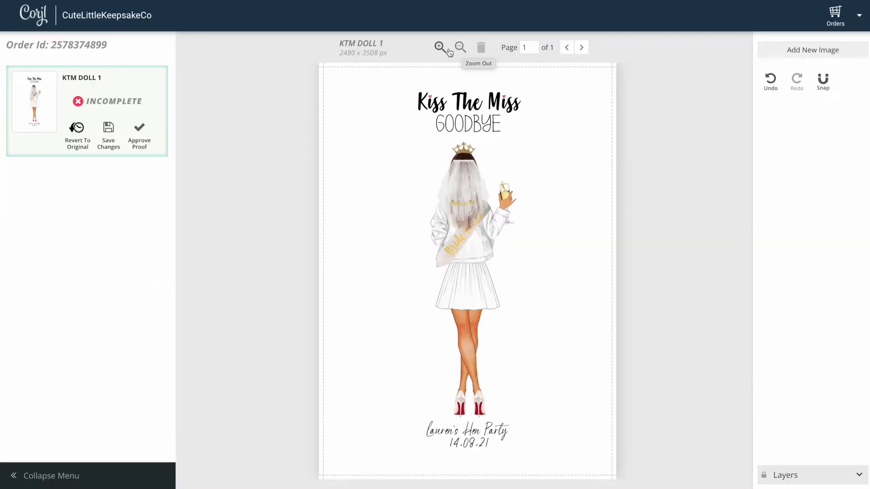
Step: Expand the template's layers list and select the crown image layer
{"action": "left_click", "coordinate": [325, 164]}
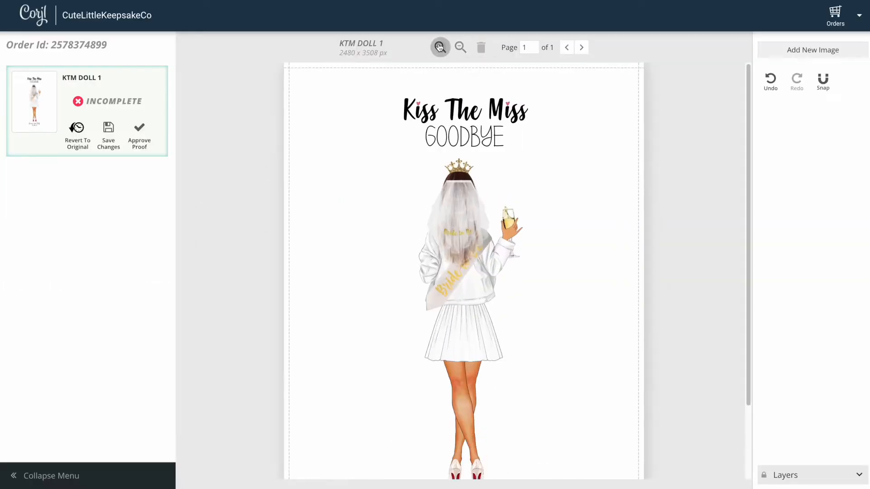
{"action": "left_click", "coordinate": [325, 164]}
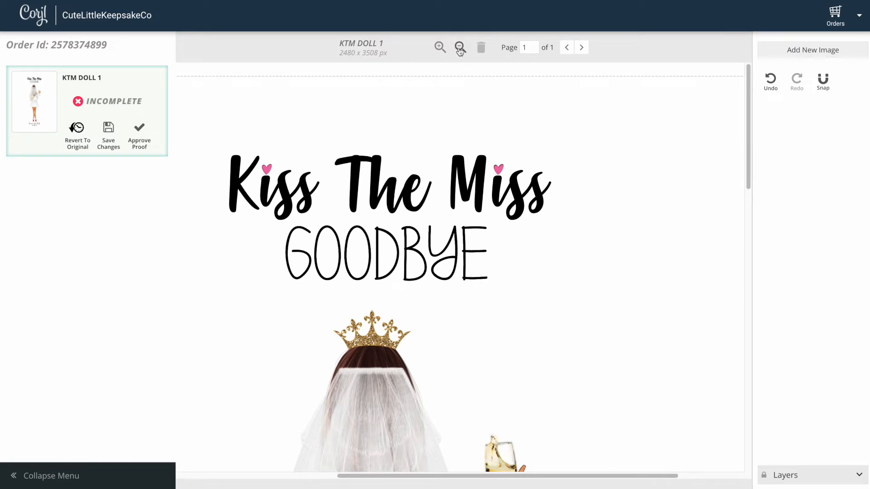
{"action": "left_click", "coordinate": [460, 48]}
{"action": "left_click", "coordinate": [460, 48]}
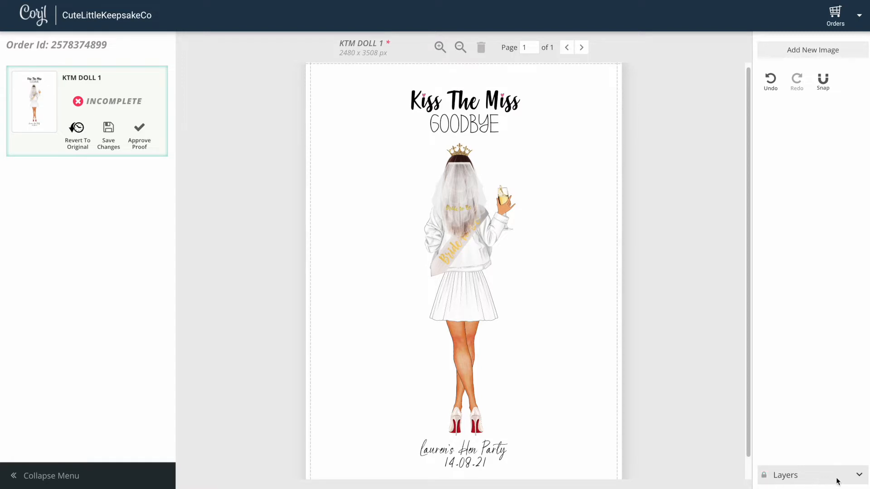
{"action": "left_click", "coordinate": [857, 478]}
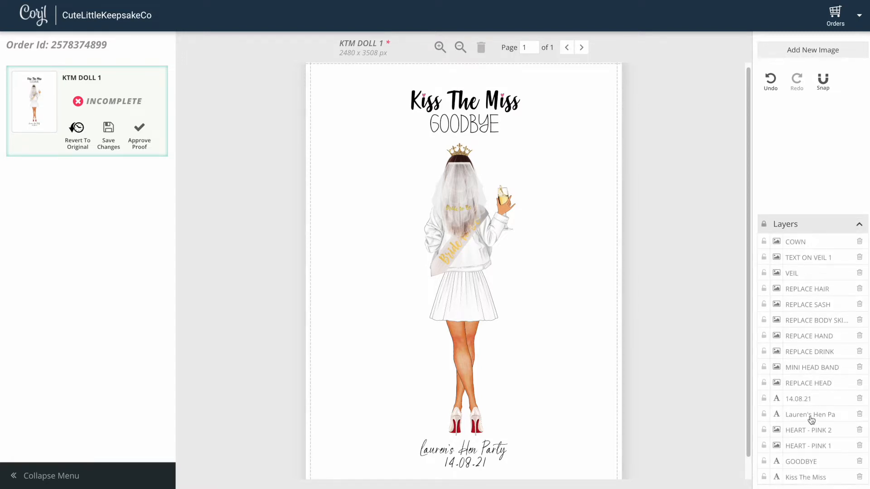
{"action": "left_click", "coordinate": [778, 243]}
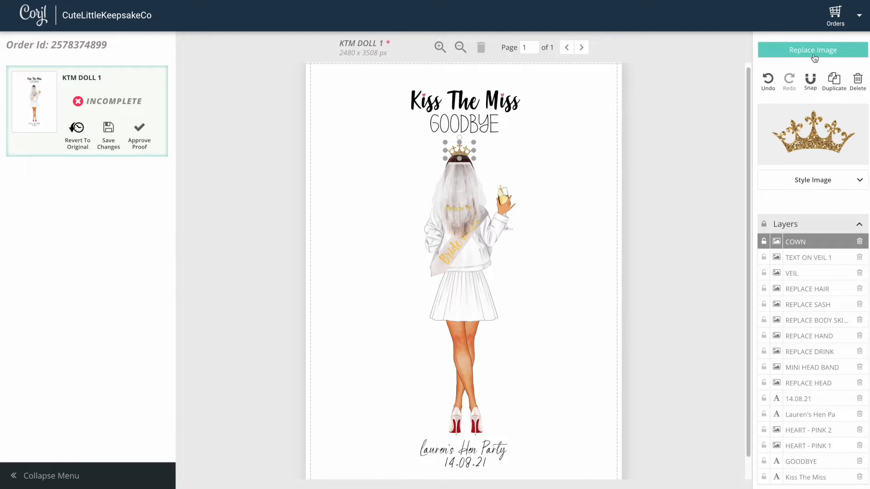
{"action": "left_click", "coordinate": [697, 238]}
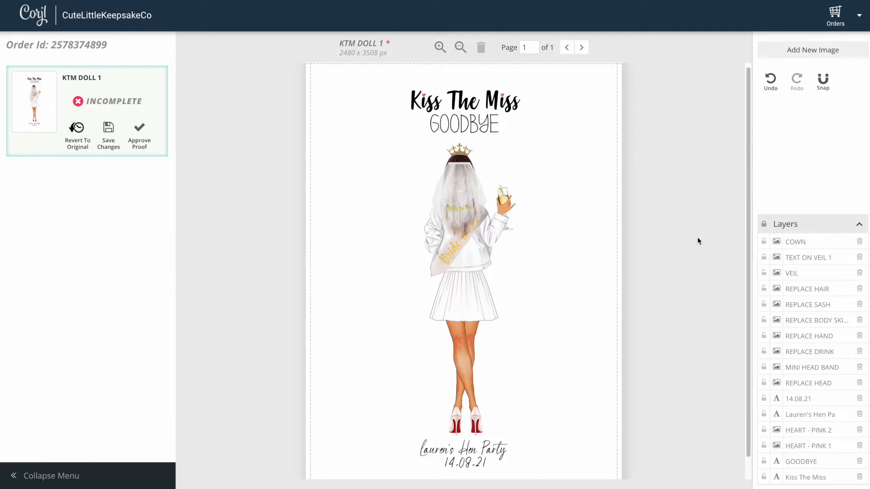
Step: Try locking the crown layer and unlock it again
{"action": "left_click", "coordinate": [764, 243]}
{"action": "left_click", "coordinate": [764, 242]}
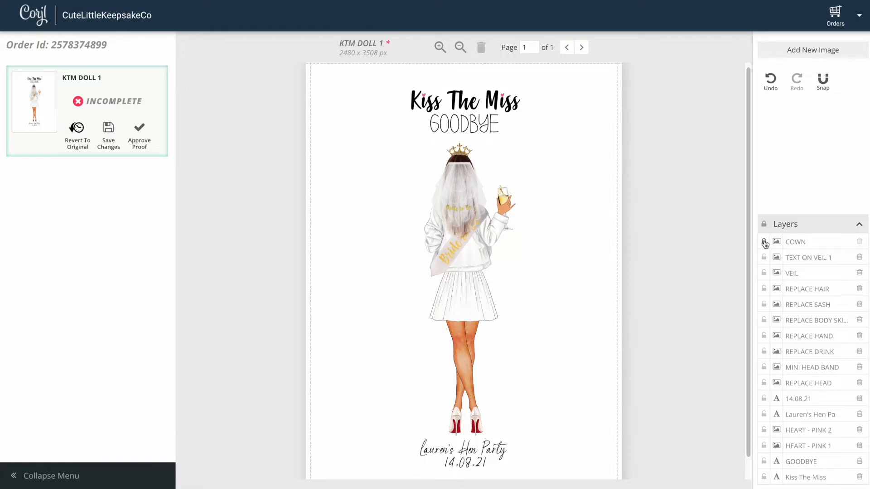
{"action": "left_click", "coordinate": [708, 243]}
Step: Replace the "Kiss The Miss" heading text with "Kisses for the Soon to Be"
{"action": "left_click", "coordinate": [800, 478]}
{"action": "left_click_drag", "start_coordinate": [818, 116], "coordinate": [761, 116]}
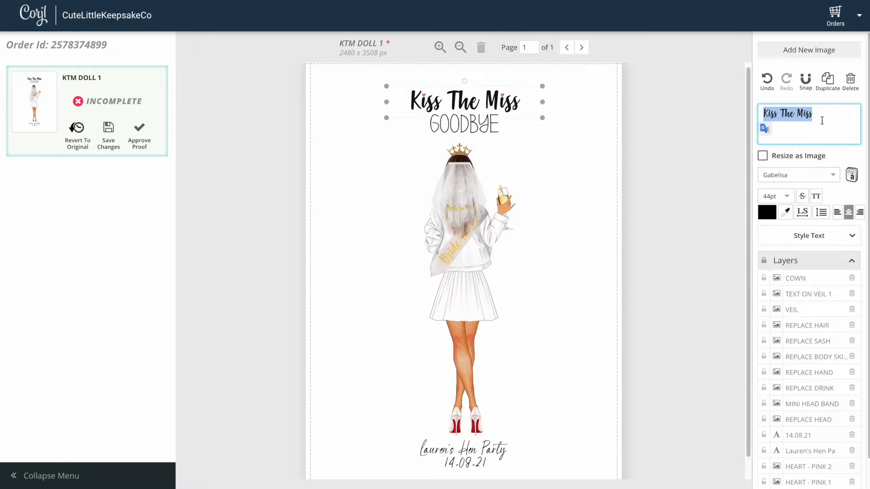
{"action": "key", "text": "BackSpace"}
{"action": "type", "text": "Kisses for"}
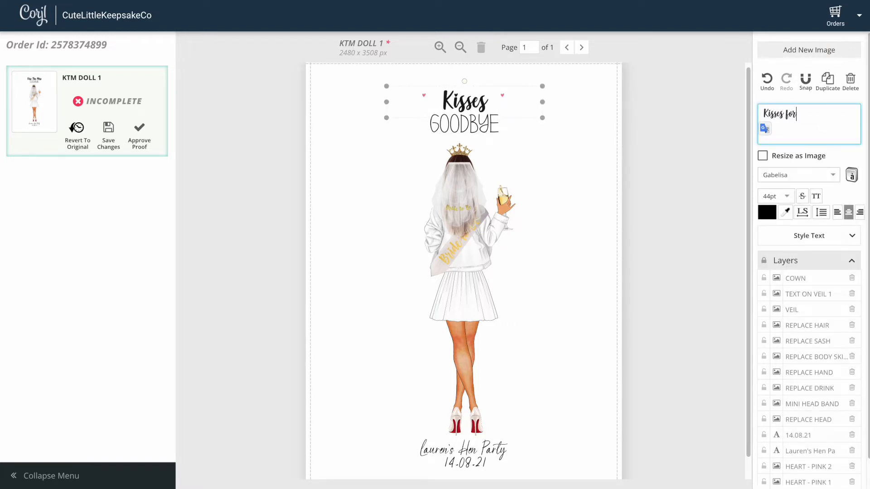
{"action": "type", "text": " the Soon to Be"}
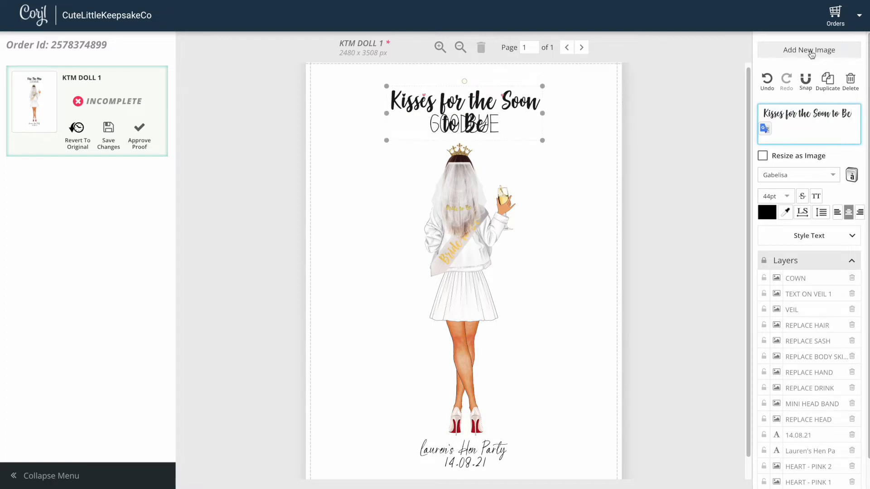
Step: Widen the heading's text box so the text fits on one line and lock its layer
{"action": "mouse_move", "coordinate": [543, 115]}
{"action": "left_mouse_down"}
{"action": "mouse_move", "coordinate": [594, 113]}
{"action": "mouse_move", "coordinate": [530, 104]}
{"action": "left_mouse_up"}
{"action": "scroll", "coordinate": [797, 407], "scroll_direction": "down", "scroll_amount": 1}
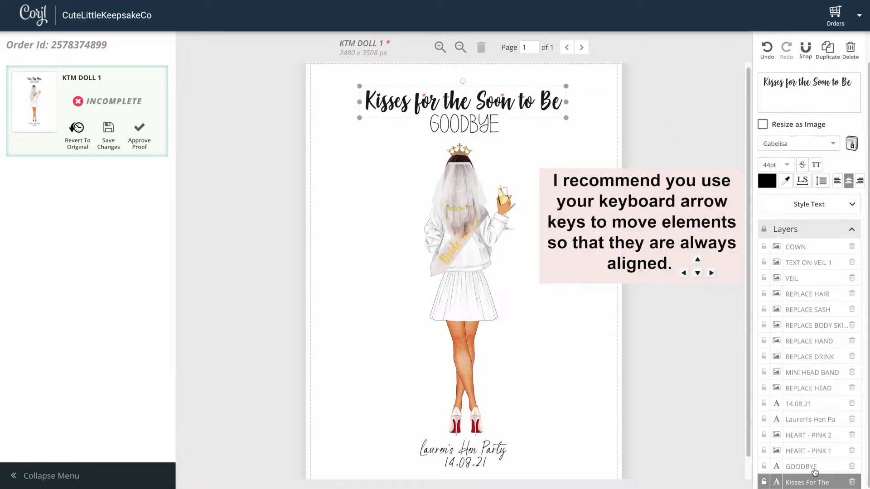
{"action": "left_click", "coordinate": [764, 481]}
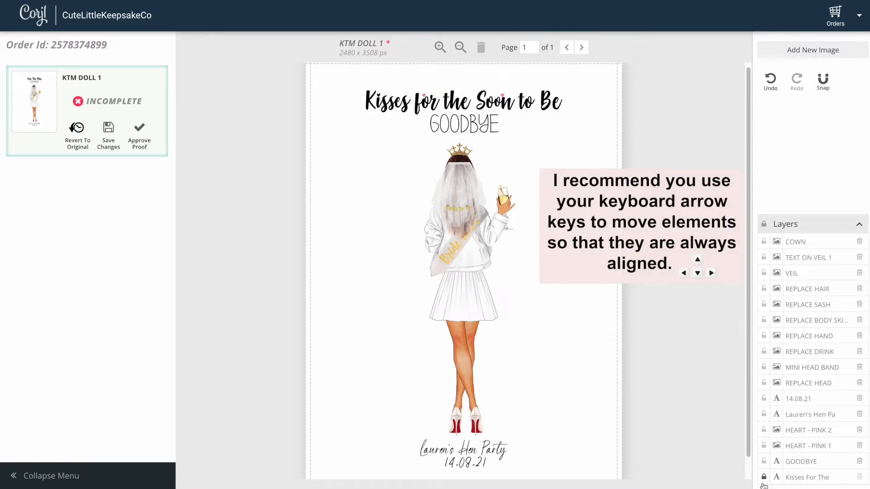
Step: Replace the "GOODBYE" line with the bride's married title and surname
{"action": "left_click", "coordinate": [483, 120]}
{"action": "left_click", "coordinate": [483, 120]}
{"action": "type", "text": "Mrs Carter"}
{"action": "left_click", "coordinate": [678, 175]}
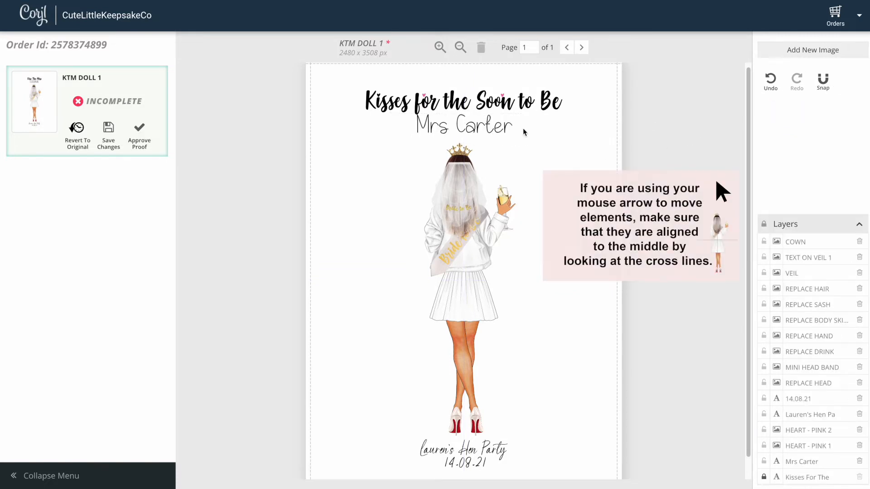
Step: Align the bride's name line to the page's centre guide and lock its layer
{"action": "left_click", "coordinate": [504, 130]}
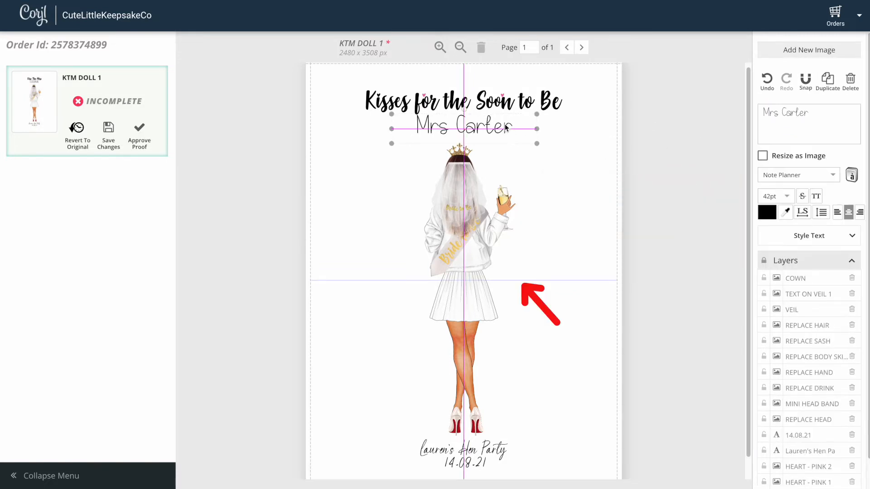
{"action": "left_click", "coordinate": [764, 466]}
{"action": "left_click", "coordinate": [475, 117]}
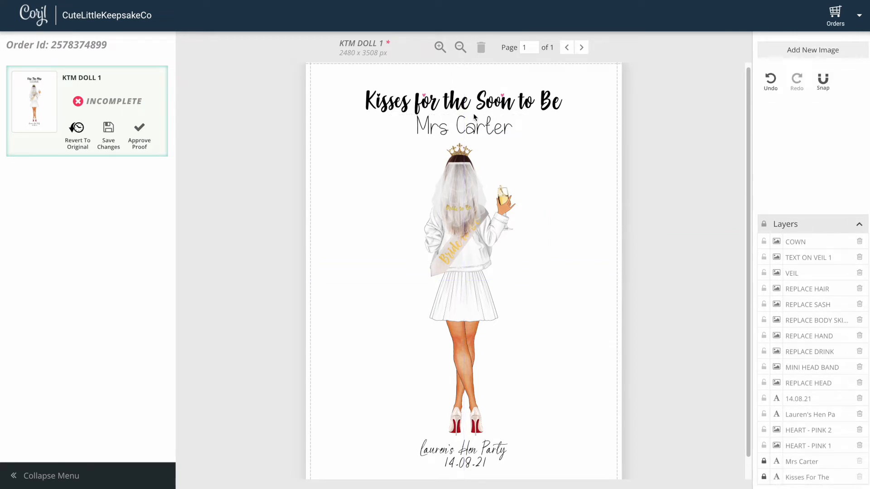
Step: Move the first pink heart left to sit over the "i" in "Kisses"
{"action": "left_click", "coordinate": [425, 97]}
{"action": "left_click", "coordinate": [439, 47]}
{"action": "left_click", "coordinate": [440, 47]}
{"action": "left_click", "coordinate": [438, 138]}
{"action": "key", "text": "shift+Left"}
{"action": "key", "text": "shift+Left"}
{"action": "key", "text": "shift+Left"}
{"action": "key", "text": "shift+Left"}
{"action": "key", "text": "shift+Left"}
{"action": "key", "text": "shift+Left"}
{"action": "key", "text": "shift+Left"}
{"action": "key", "text": "shift+Left"}
{"action": "key", "text": "shift+Left"}
{"action": "key", "text": "shift+Left"}
{"action": "key", "text": "shift+Left"}
{"action": "key", "text": "shift+Left"}
{"action": "key", "text": "shift+Left"}
{"action": "key", "text": "shift+Left"}
{"action": "key", "text": "shift+Left"}
{"action": "key", "text": "shift+Left"}
{"action": "key", "text": "shift+Left"}
{"action": "key", "text": "shift+Left"}
{"action": "key", "text": "shift+Left"}
{"action": "key", "text": "shift+Left"}
{"action": "left_click", "coordinate": [460, 84]}
{"action": "left_click_drag", "start_coordinate": [344, 136], "coordinate": [338, 137]}
{"action": "left_click", "coordinate": [376, 114]}
Step: Fine-tune the pink heart's position so it forms the dot of the "i" in "Kisses"
{"action": "left_click", "coordinate": [440, 47]}
{"action": "left_click", "coordinate": [440, 47]}
{"action": "left_click_drag", "start_coordinate": [437, 184], "coordinate": [435, 185]}
{"action": "left_click", "coordinate": [481, 410]}
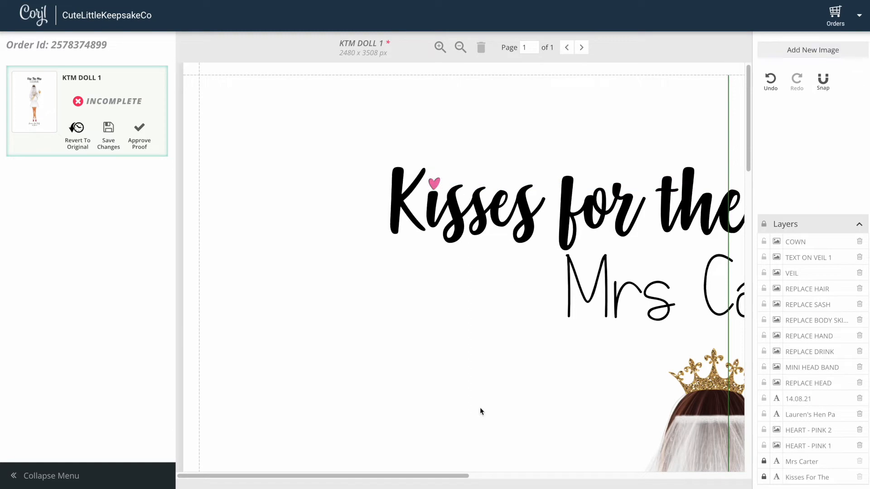
Step: Delete the second heart layer, HEART - PINK 2
{"action": "left_click", "coordinate": [460, 47]}
{"action": "left_click", "coordinate": [630, 143]}
{"action": "left_click", "coordinate": [860, 446]}
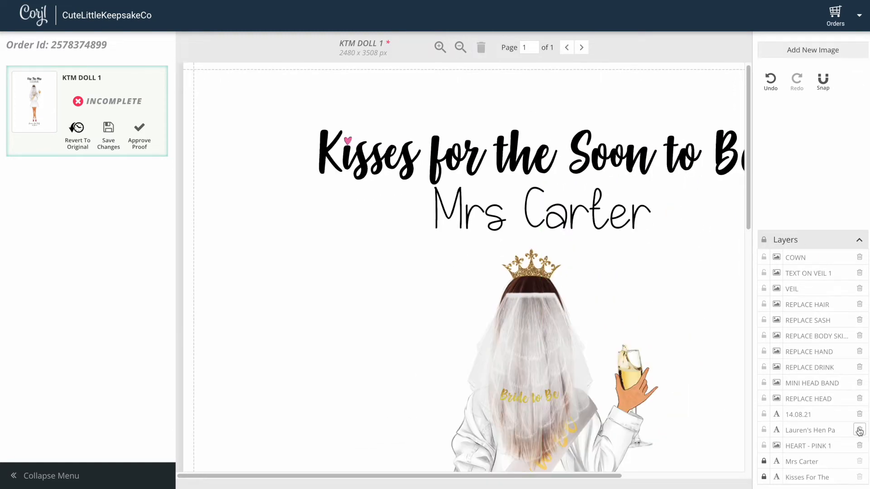
Step: Replace the remaining pink heart with the gold heart from page 108 of the available images and lock its layer
{"action": "left_click", "coordinate": [348, 146]}
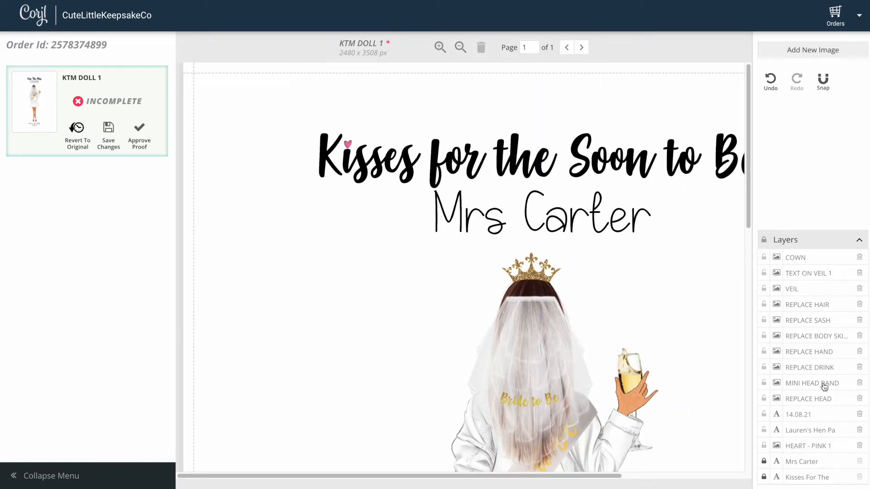
{"action": "left_click", "coordinate": [779, 446]}
{"action": "left_click", "coordinate": [813, 50]}
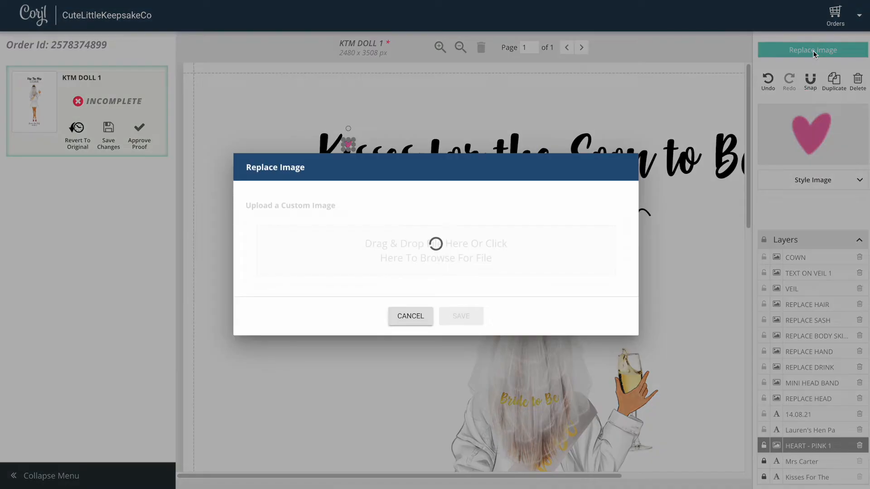
{"action": "left_click", "coordinate": [622, 360]}
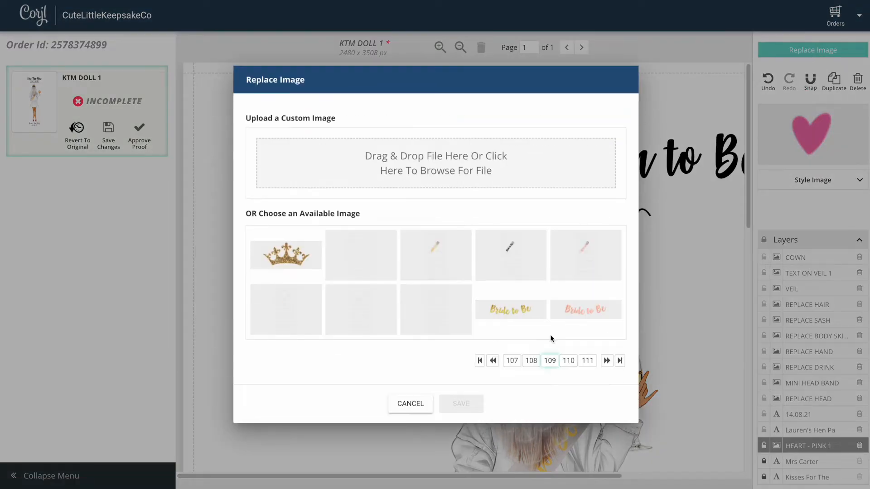
{"action": "left_click", "coordinate": [531, 357]}
{"action": "left_click", "coordinate": [367, 311]}
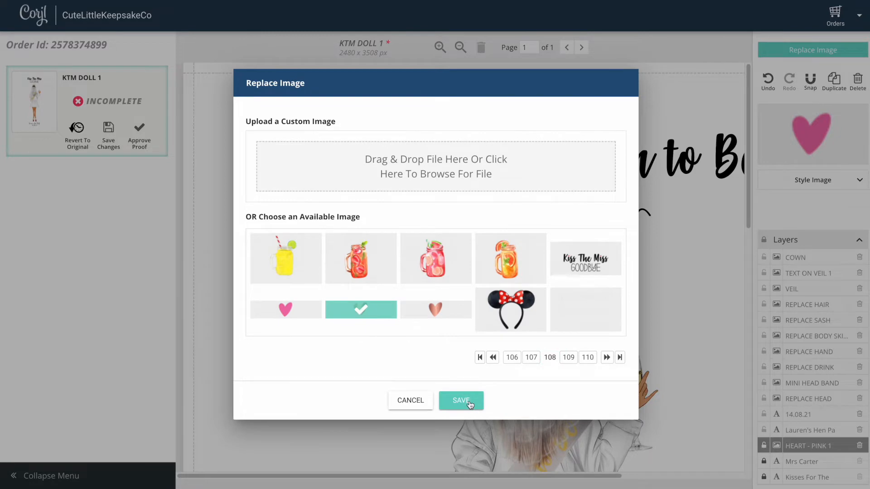
{"action": "left_click", "coordinate": [459, 400]}
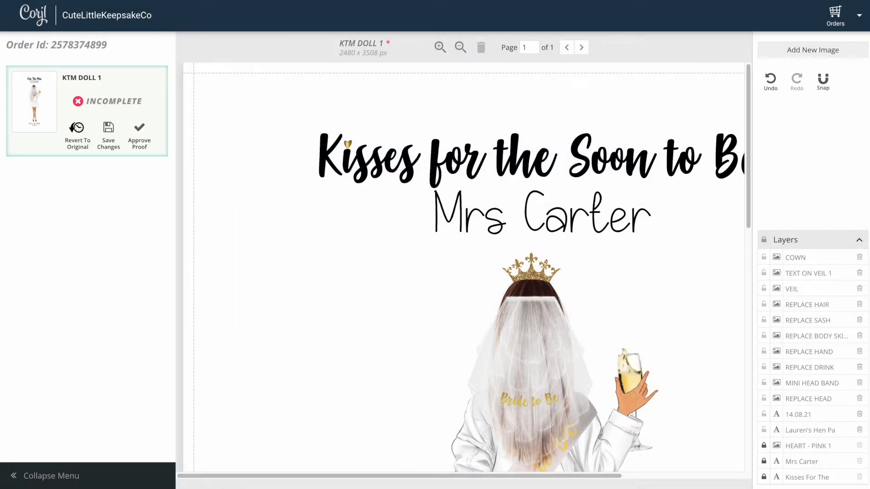
Step: Change the party line below the doll to the bride's first name in possessive form followed by "Hen Do"
{"action": "left_click", "coordinate": [460, 48]}
{"action": "left_click", "coordinate": [460, 48]}
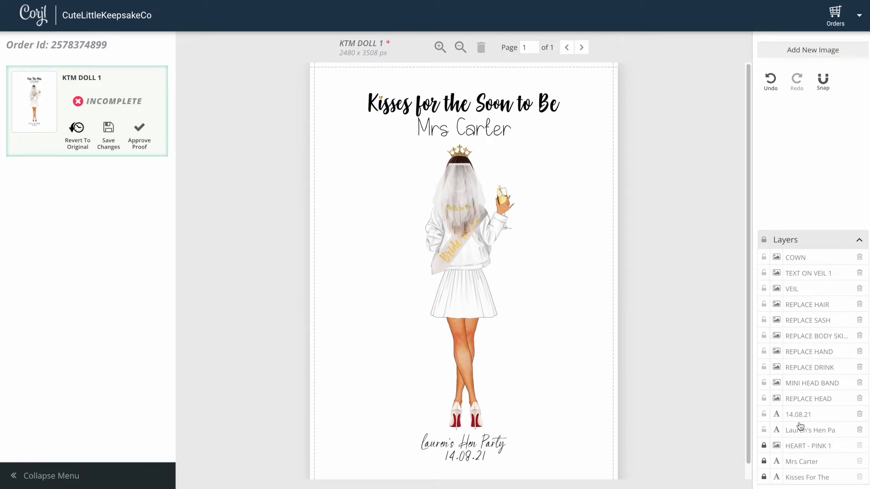
{"action": "scroll", "coordinate": [646, 394], "scroll_direction": "down", "scroll_amount": 1}
{"action": "left_click", "coordinate": [424, 429]}
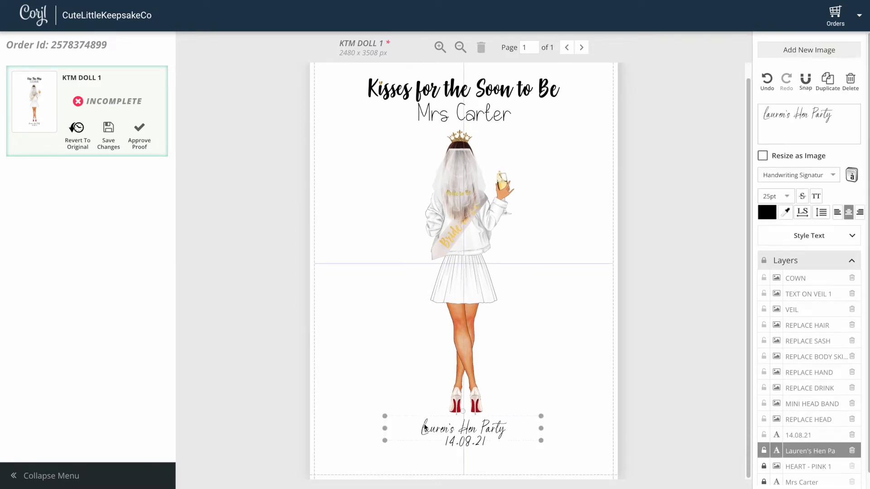
{"action": "left_click", "coordinate": [834, 116]}
{"action": "key", "text": "ctrl+a"}
{"action": "key", "text": "BackSpace"}
{"action": "type", "text": "Chloe's Hen Do"}
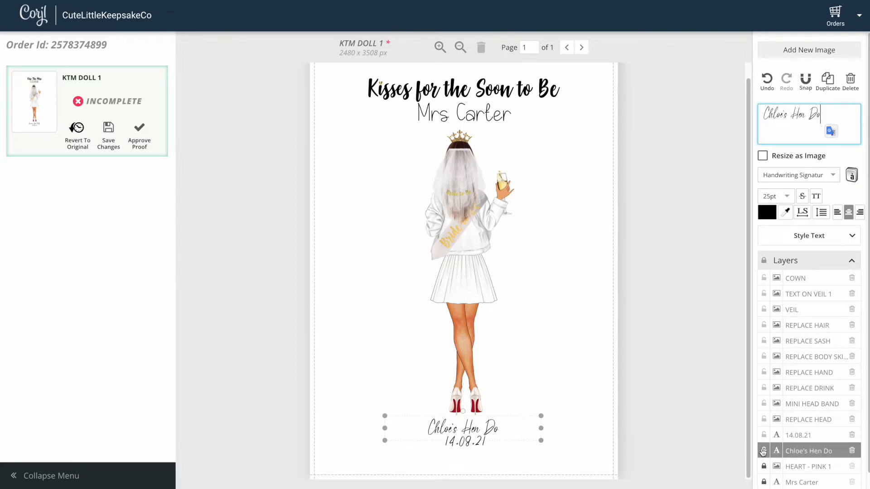
Step: Change the date below the party line to 08.09.22 and lock both text layers
{"action": "left_click", "coordinate": [762, 450]}
{"action": "left_click", "coordinate": [477, 442]}
{"action": "left_click", "coordinate": [802, 113]}
{"action": "key", "text": "ctrl+a"}
{"action": "type", "text": "08.09.22"}
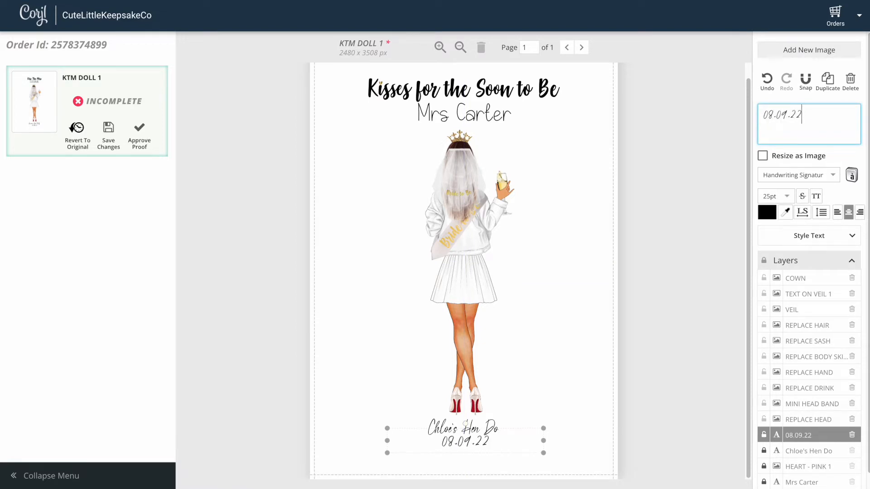
{"action": "left_click", "coordinate": [764, 435]}
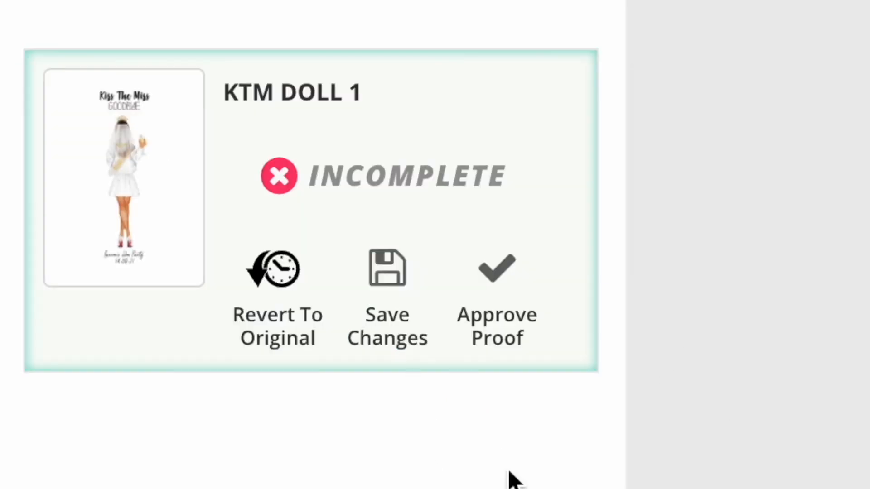
{"action": "scroll", "coordinate": [678, 342], "scroll_direction": "up", "scroll_amount": 1}
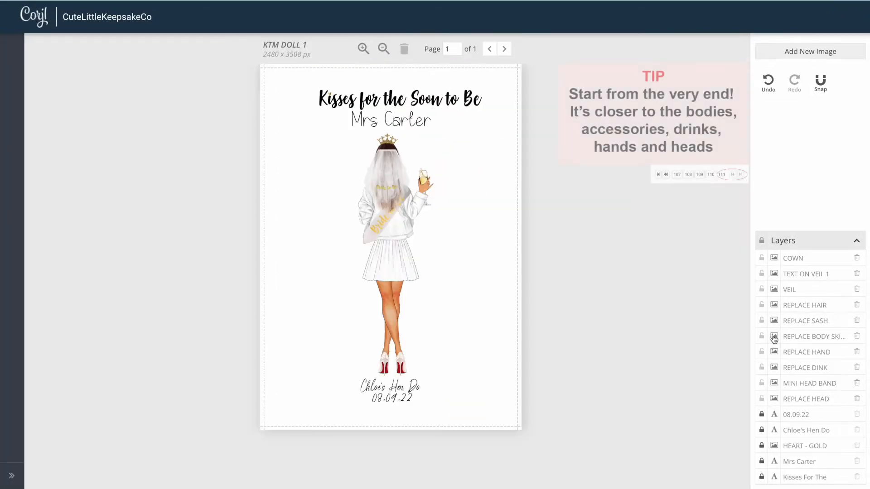
Step: Replace the doll's body with the last tan-legged body on page 110 of the available images and lock its layer
{"action": "left_click", "coordinate": [773, 336]}
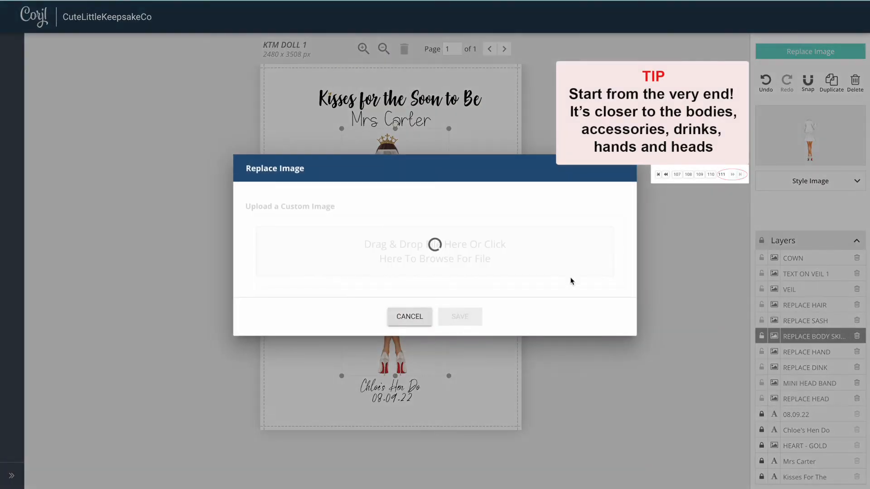
{"action": "left_click", "coordinate": [619, 361]}
{"action": "left_click", "coordinate": [569, 336]}
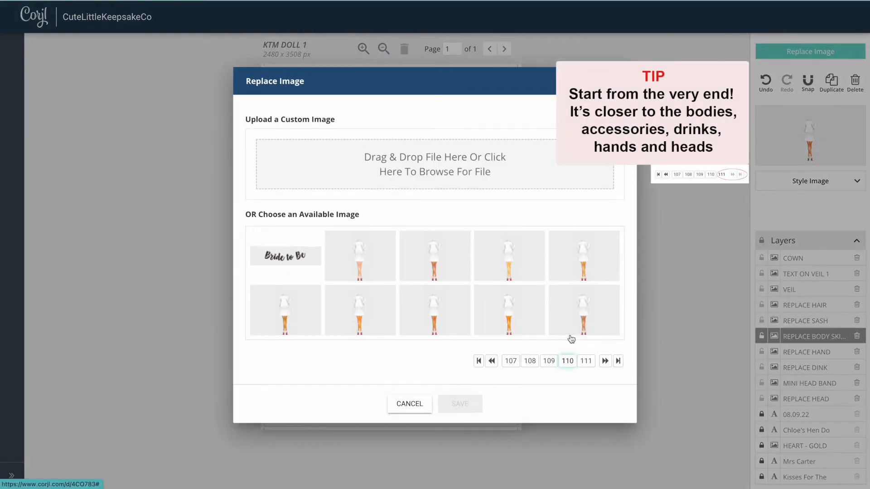
{"action": "left_click", "coordinate": [589, 312]}
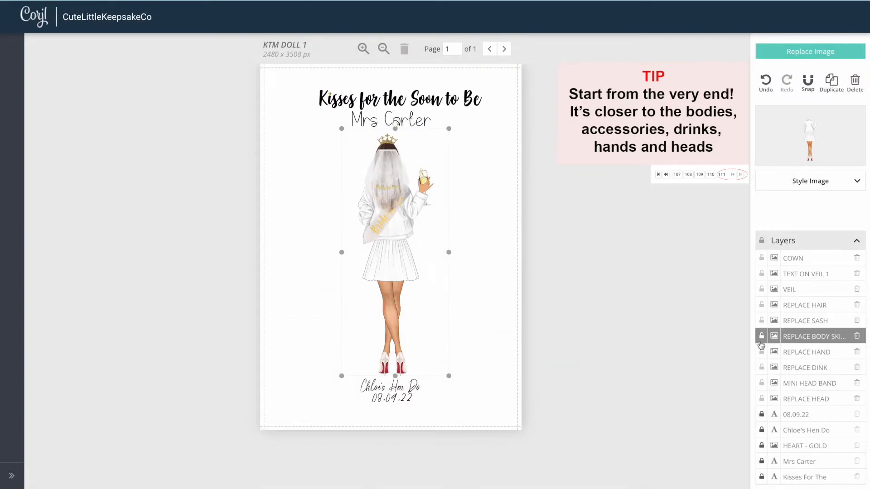
{"action": "left_click", "coordinate": [761, 338]}
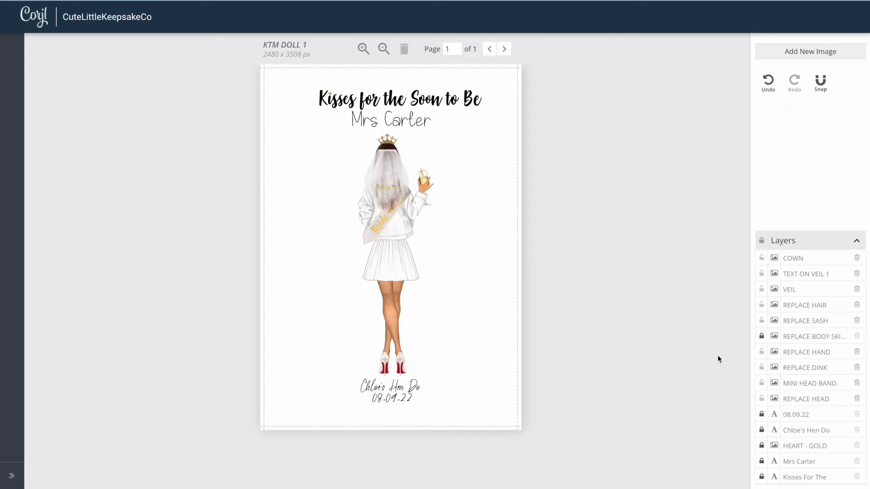
Step: Replace the sash lettering with the black "Bride to Be" version from page 109 of the available images
{"action": "left_click", "coordinate": [791, 321]}
{"action": "left_click", "coordinate": [778, 322]}
{"action": "left_click", "coordinate": [776, 322]}
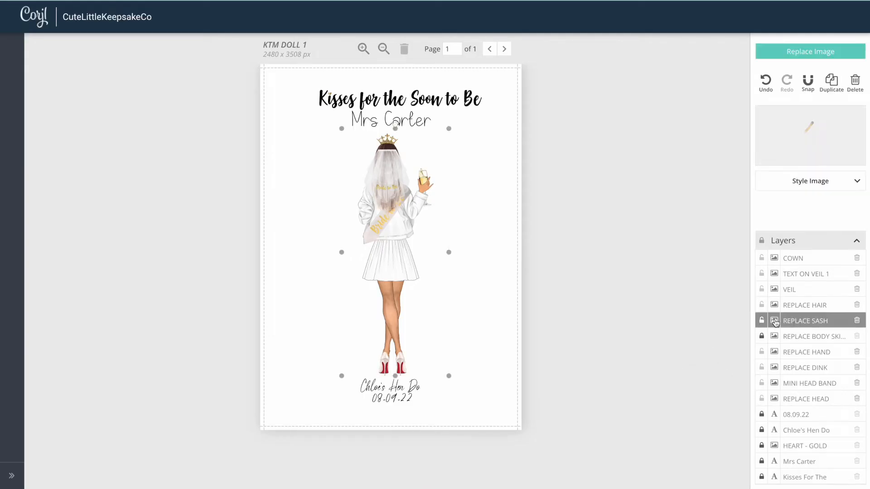
{"action": "left_click", "coordinate": [788, 49]}
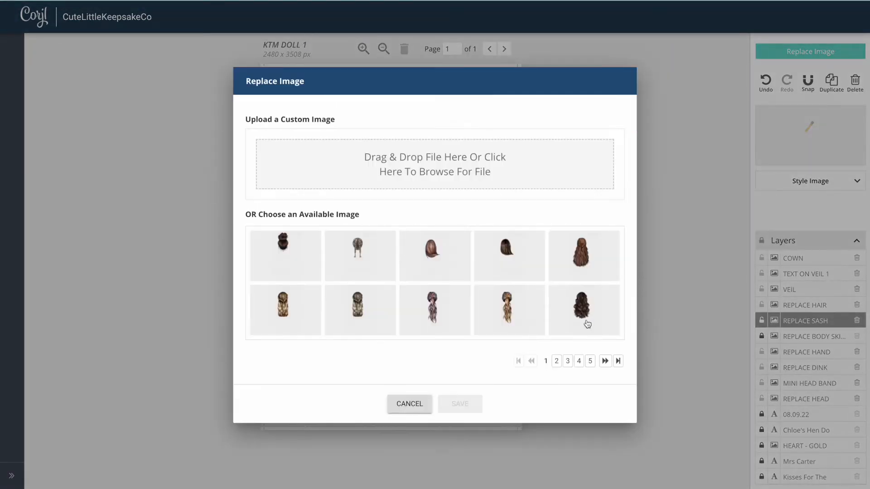
{"action": "left_click", "coordinate": [618, 361]}
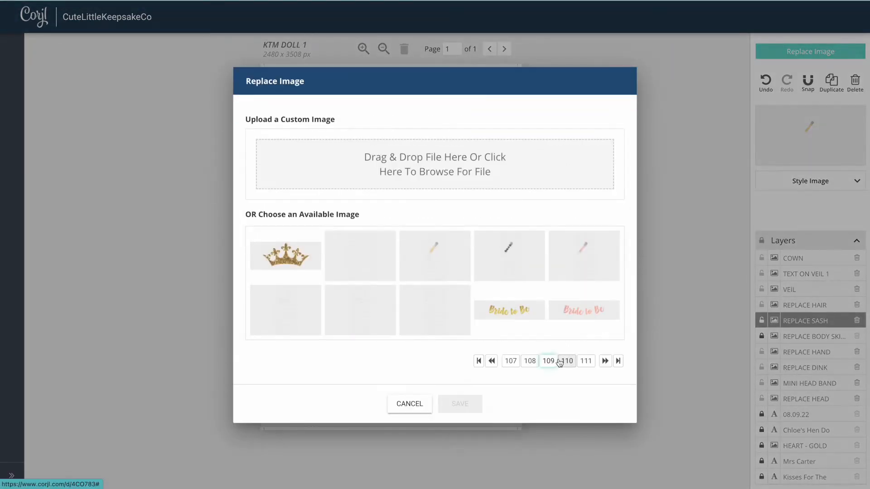
{"action": "left_click", "coordinate": [509, 258]}
{"action": "left_click", "coordinate": [461, 404]}
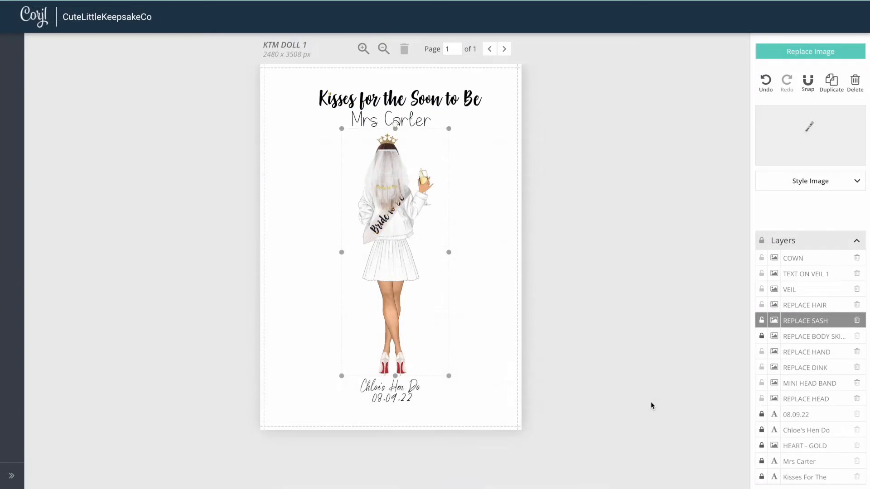
{"action": "left_click", "coordinate": [651, 401]}
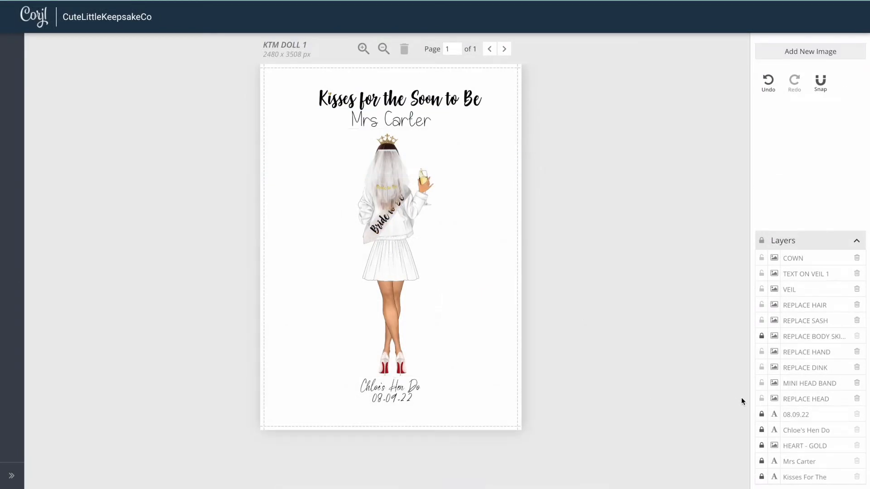
Step: Try the pink "Bride to Be" lettering from page 109 on the sash and undo it
{"action": "left_click", "coordinate": [775, 322]}
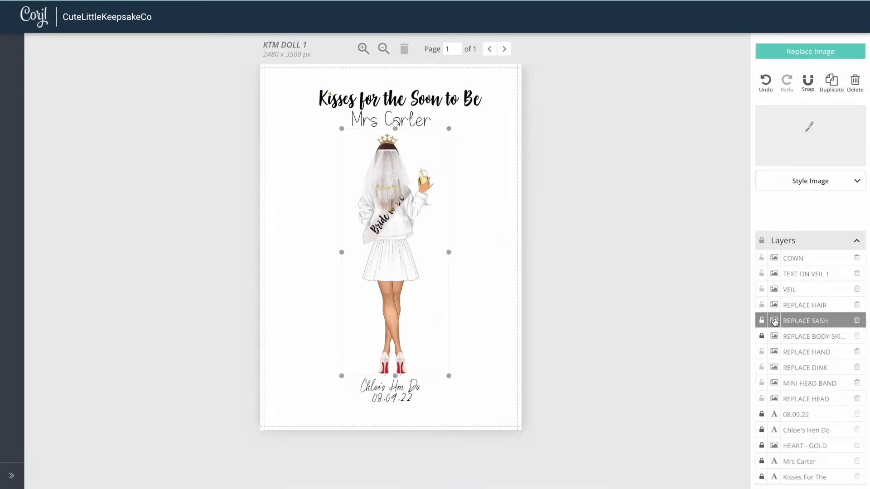
{"action": "left_click", "coordinate": [821, 54]}
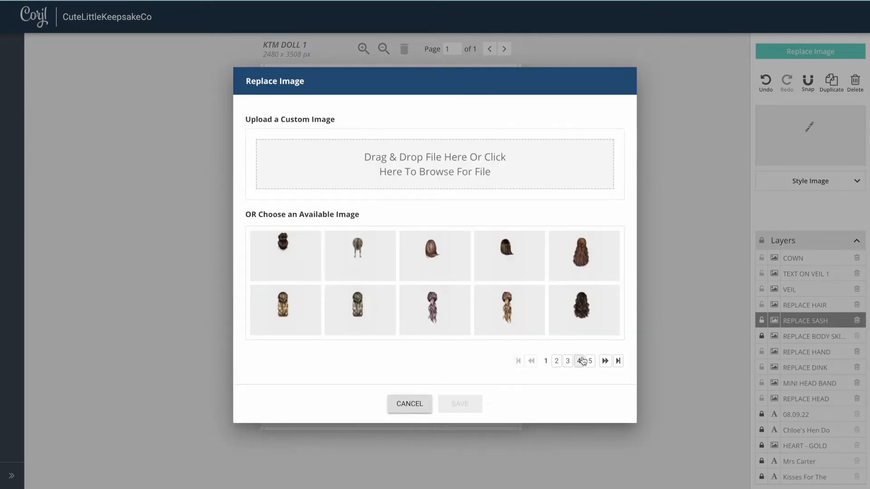
{"action": "left_click", "coordinate": [617, 361]}
{"action": "left_click", "coordinate": [548, 335]}
{"action": "left_click", "coordinate": [580, 260]}
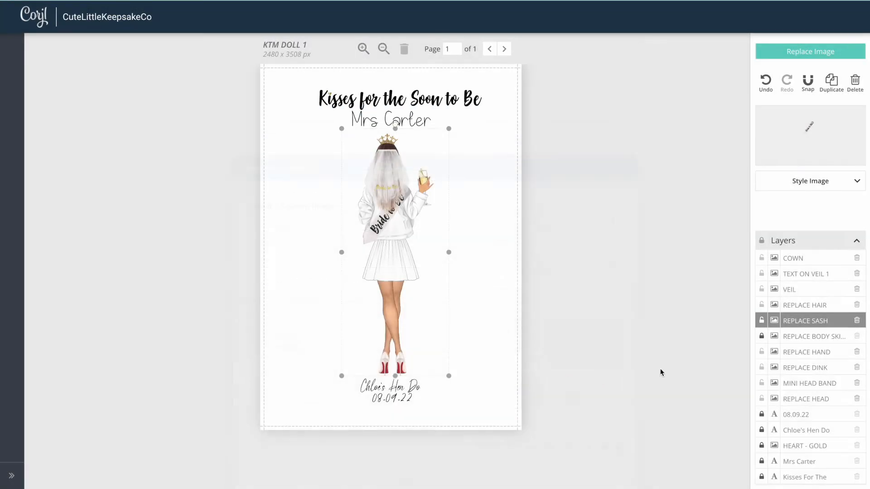
{"action": "left_click", "coordinate": [661, 372]}
{"action": "left_click", "coordinate": [768, 83]}
Step: Replace the sash lettering with the gold "Bride to Be" version from page 109 and lock the sash layer
{"action": "left_click", "coordinate": [784, 52]}
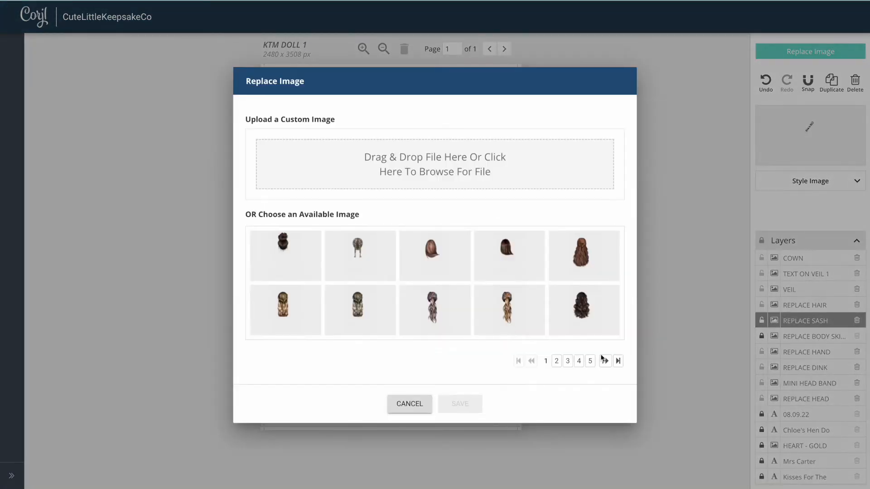
{"action": "left_click", "coordinate": [618, 359]}
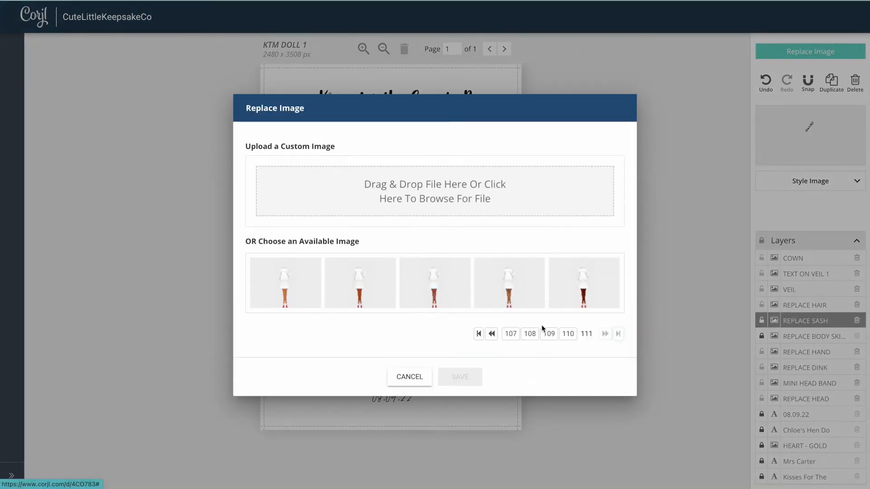
{"action": "left_click", "coordinate": [547, 359]}
{"action": "left_click", "coordinate": [438, 258]}
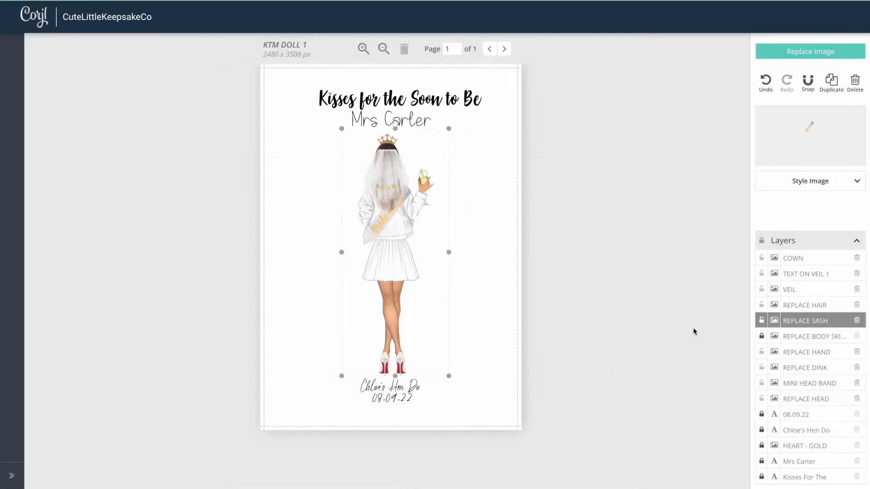
{"action": "left_click", "coordinate": [692, 328]}
{"action": "left_click", "coordinate": [762, 321]}
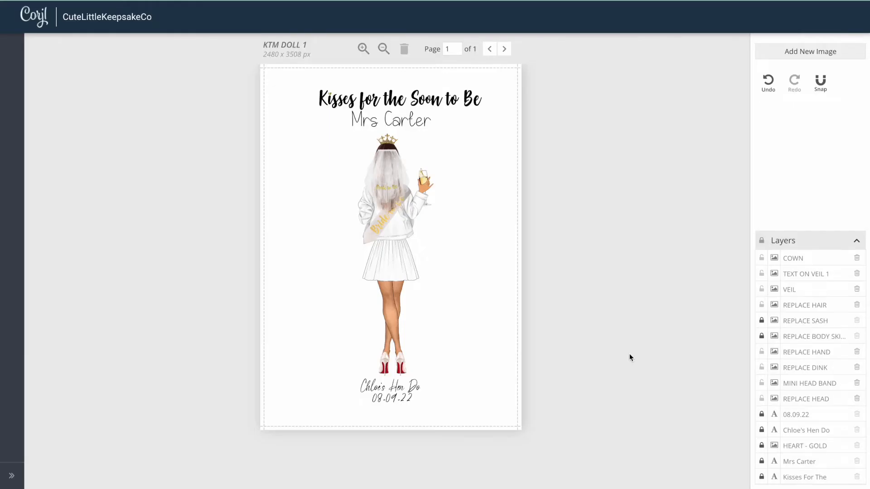
Step: Replace the doll's long brown hair with the blonde high-bun hairstyle from the available images
{"action": "left_click", "coordinate": [362, 49]}
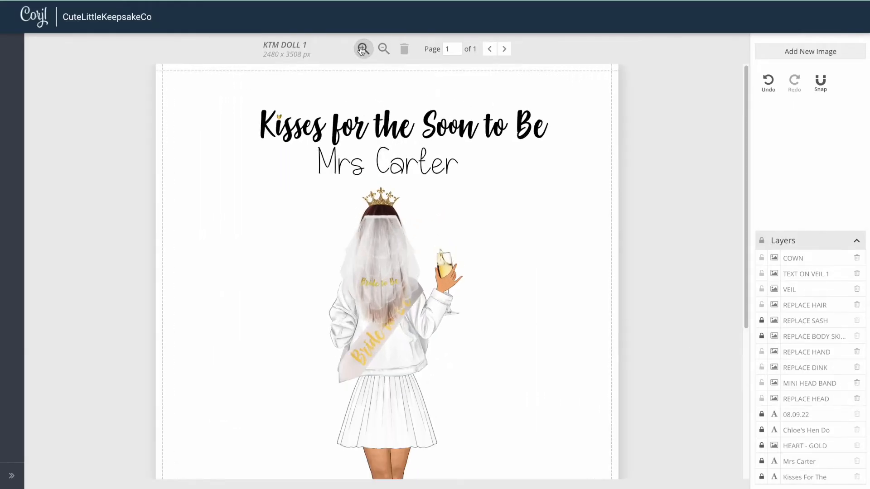
{"action": "left_click", "coordinate": [775, 306]}
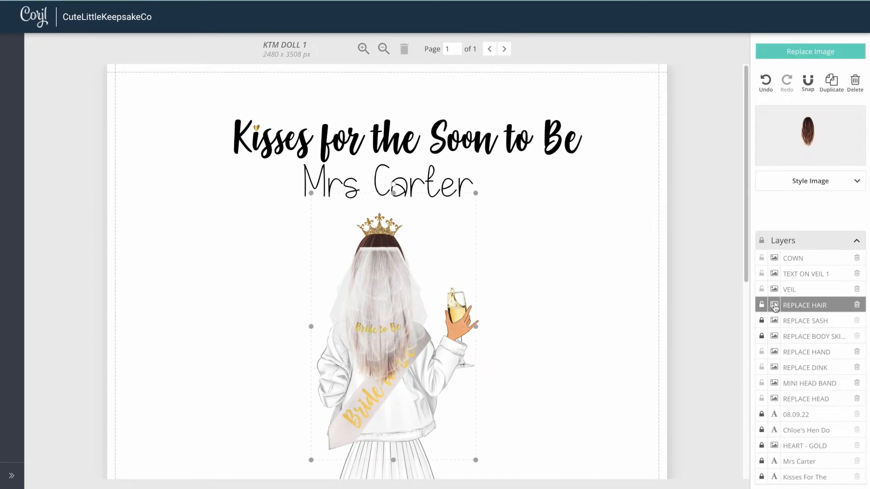
{"action": "left_click", "coordinate": [819, 53]}
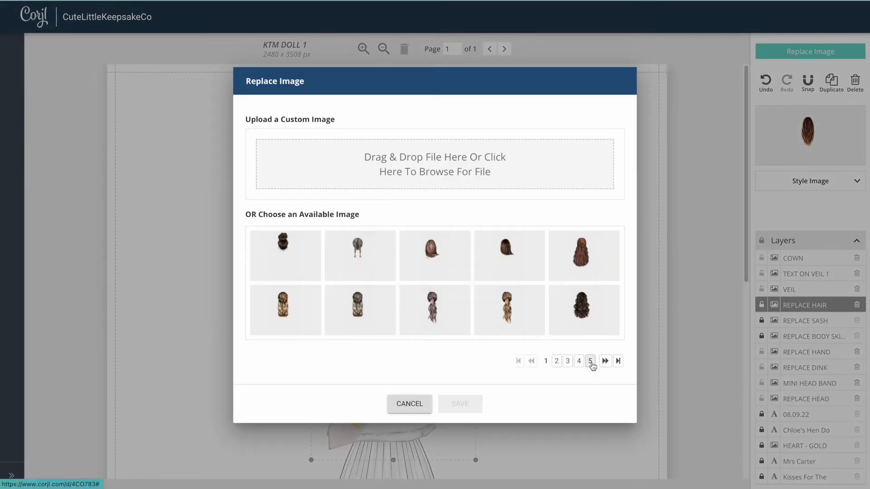
{"action": "left_click", "coordinate": [590, 364]}
{"action": "left_click", "coordinate": [590, 364]}
{"action": "left_click", "coordinate": [589, 363]}
{"action": "left_click", "coordinate": [589, 363]}
{"action": "left_click", "coordinate": [589, 363]}
{"action": "left_click", "coordinate": [589, 364]}
{"action": "left_click", "coordinate": [589, 363]}
{"action": "left_click", "coordinate": [589, 362]}
{"action": "left_click", "coordinate": [589, 362]}
{"action": "left_click", "coordinate": [589, 362]}
{"action": "left_click", "coordinate": [589, 362]}
{"action": "left_click", "coordinate": [588, 362]}
{"action": "left_click", "coordinate": [588, 362]}
{"action": "left_click", "coordinate": [439, 331]}
{"action": "left_click", "coordinate": [459, 404]}
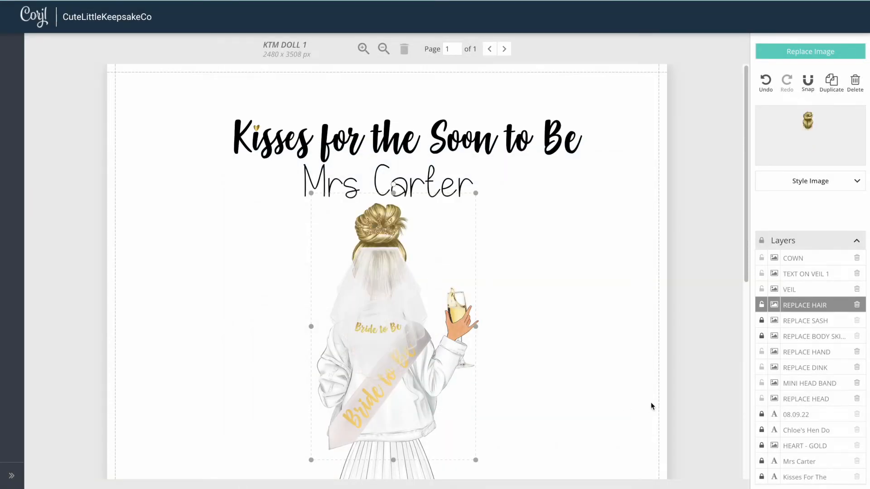
{"action": "left_click", "coordinate": [651, 403]}
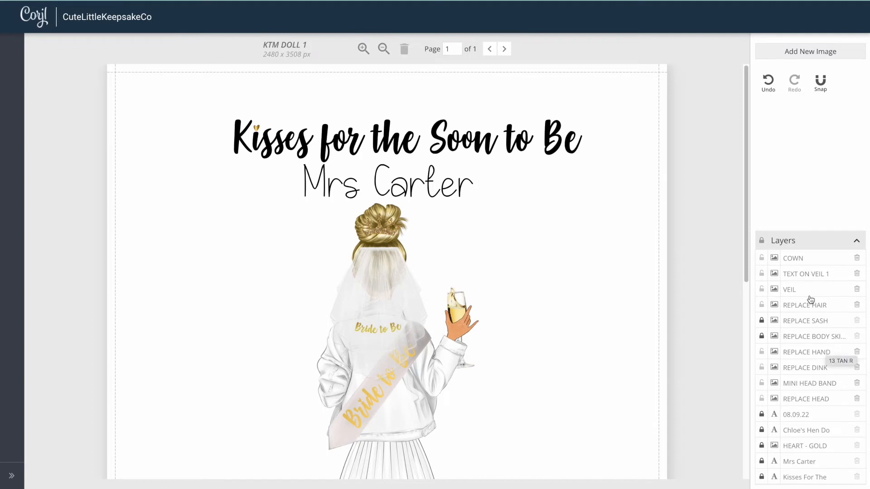
Step: Replace the doll's head with the light tan head from the available images and lock its layer
{"action": "left_click", "coordinate": [811, 399]}
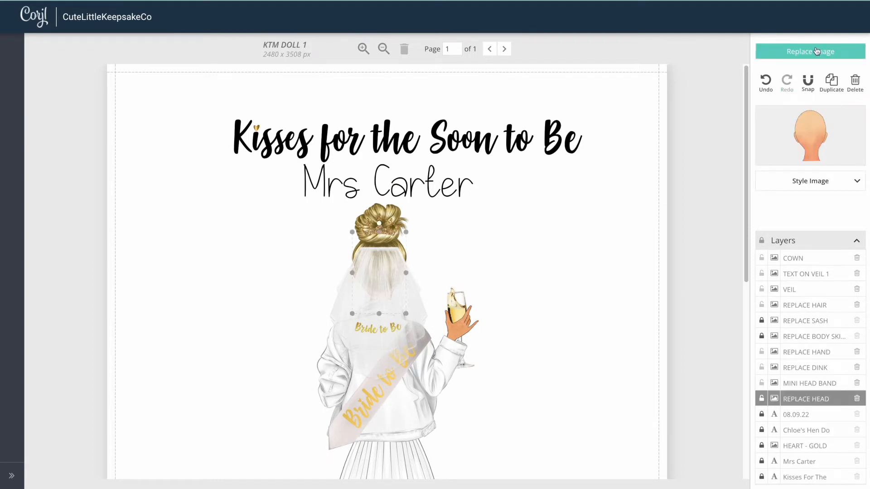
{"action": "left_click", "coordinate": [816, 51]}
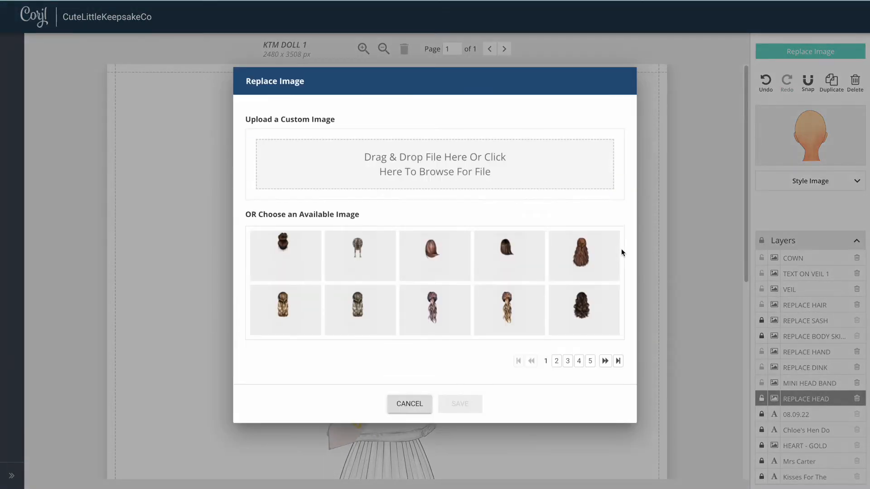
{"action": "left_click", "coordinate": [589, 360]}
{"action": "left_click", "coordinate": [510, 336]}
{"action": "left_click", "coordinate": [512, 363]}
{"action": "left_click", "coordinate": [512, 362]}
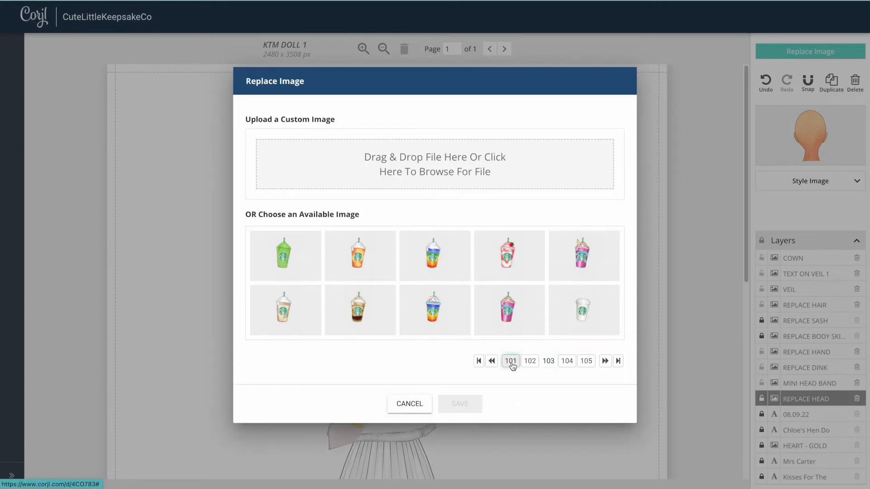
{"action": "left_click", "coordinate": [512, 362]}
{"action": "left_click", "coordinate": [518, 362]}
{"action": "left_click", "coordinate": [524, 363]}
{"action": "left_click", "coordinate": [528, 362]}
{"action": "left_click", "coordinate": [528, 361]}
{"action": "left_click", "coordinate": [529, 362]}
{"action": "left_click", "coordinate": [528, 362]}
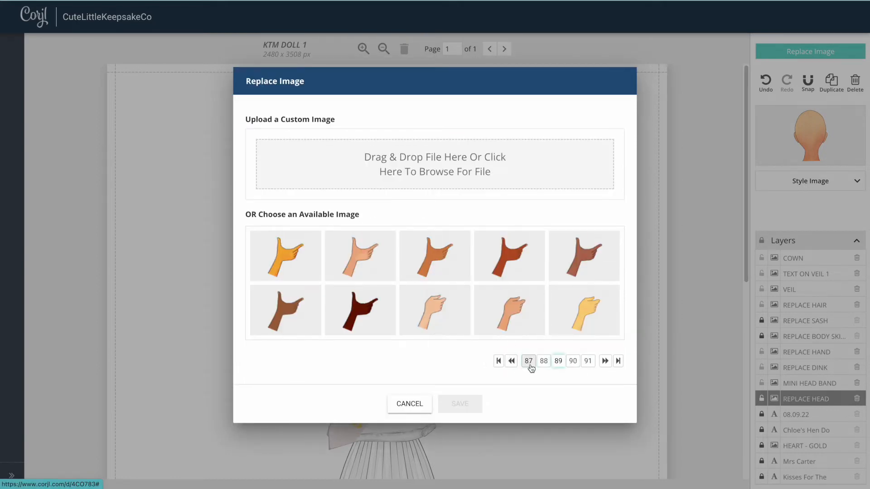
{"action": "left_click", "coordinate": [529, 362]}
{"action": "left_click", "coordinate": [537, 360]}
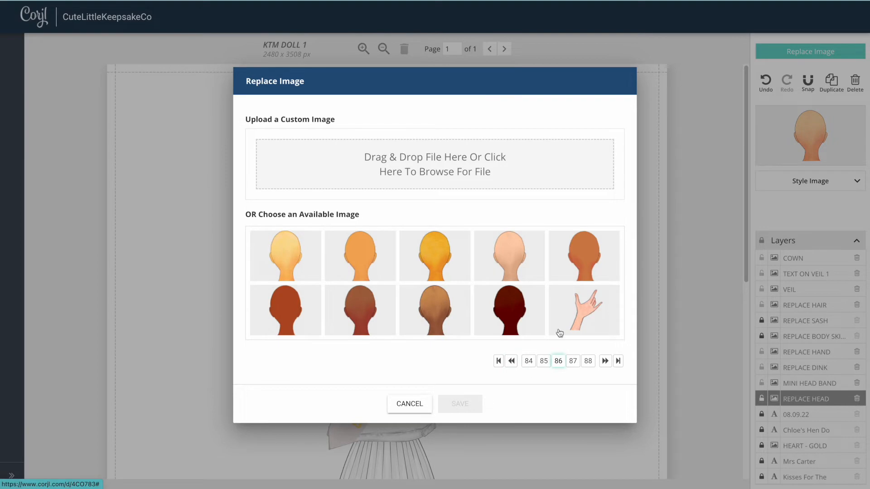
{"action": "left_click", "coordinate": [502, 270]}
{"action": "left_click", "coordinate": [459, 404]}
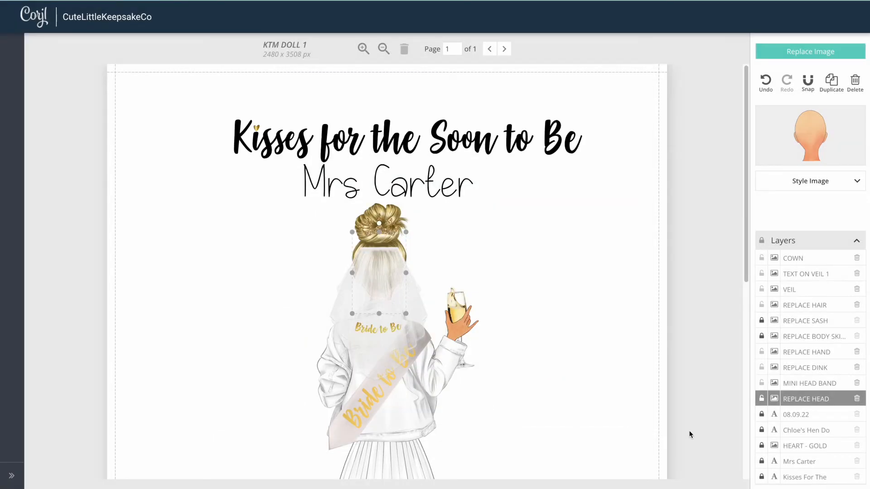
{"action": "left_click", "coordinate": [761, 409]}
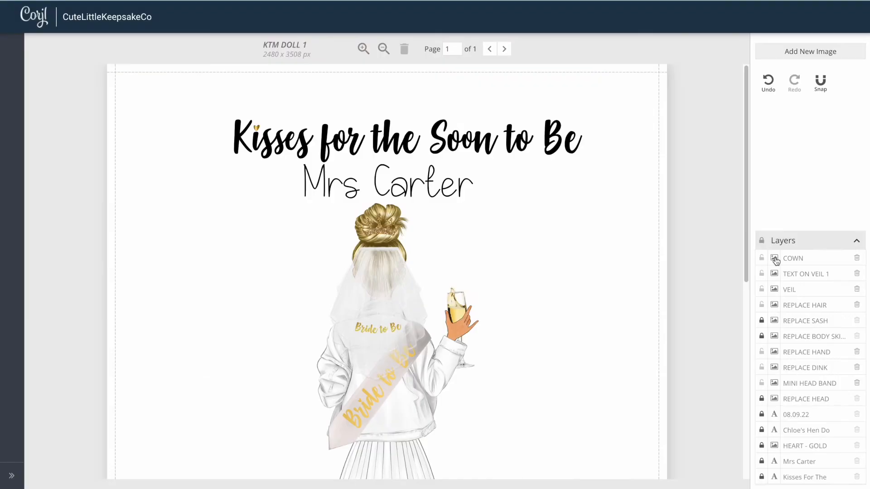
Step: Replace the crown with the blank image beside the gold crown on page 109 so that the doll has no crown
{"action": "left_click", "coordinate": [776, 260]}
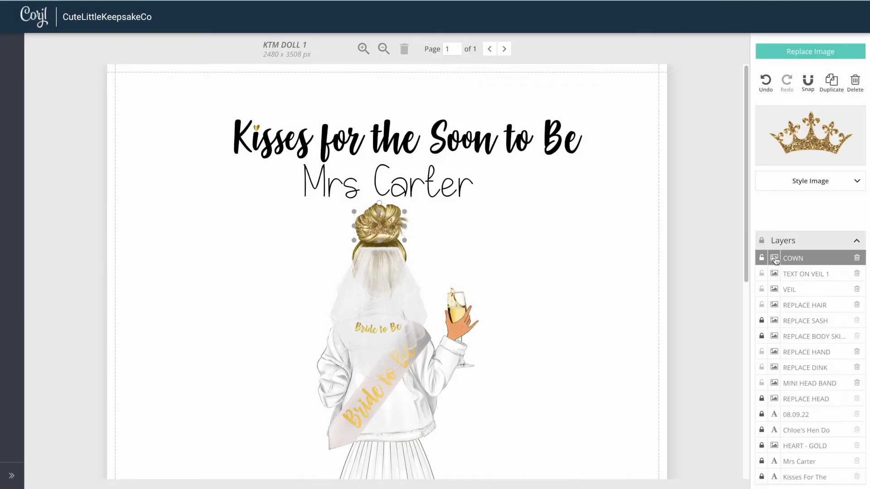
{"action": "left_click", "coordinate": [821, 59]}
{"action": "left_click", "coordinate": [618, 361]}
{"action": "left_click", "coordinate": [548, 361]}
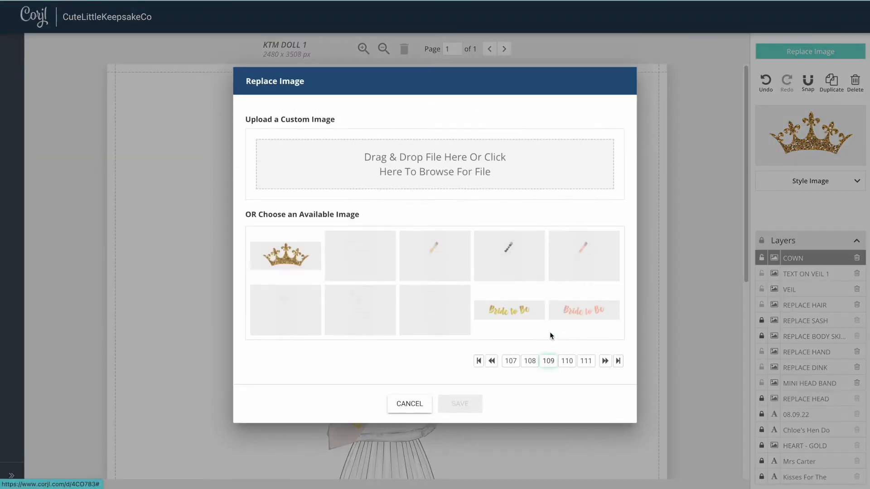
{"action": "left_click", "coordinate": [384, 259]}
{"action": "left_click", "coordinate": [460, 404]}
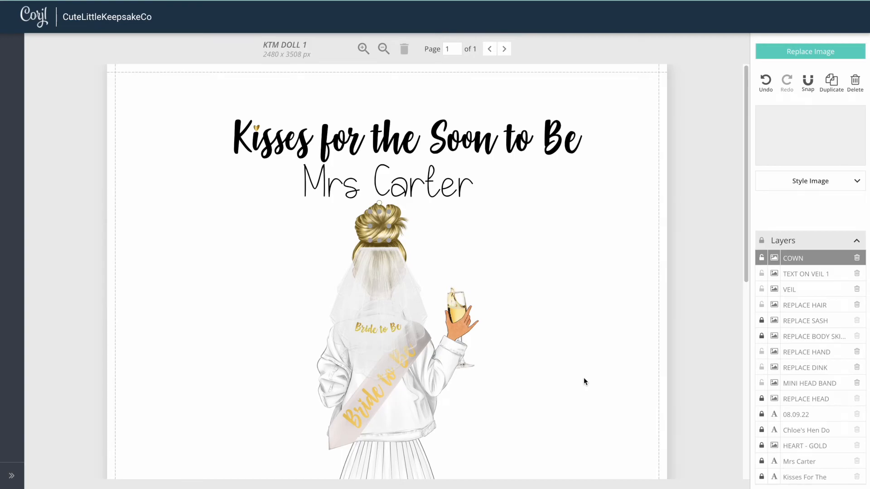
{"action": "left_click", "coordinate": [608, 378]}
Step: Replace the veil lettering and the veil with the blank images from page 109 so that the doll wears no veil
{"action": "left_click", "coordinate": [799, 53]}
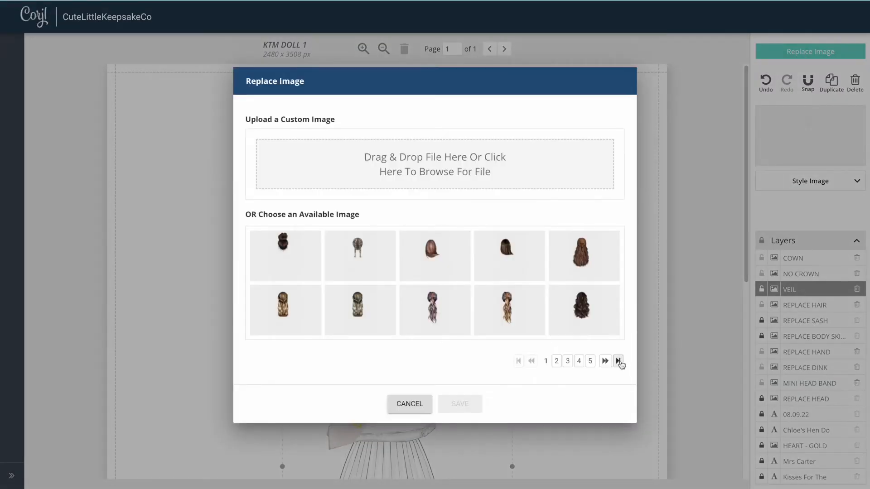
{"action": "left_click", "coordinate": [618, 360]}
{"action": "left_click", "coordinate": [557, 338]}
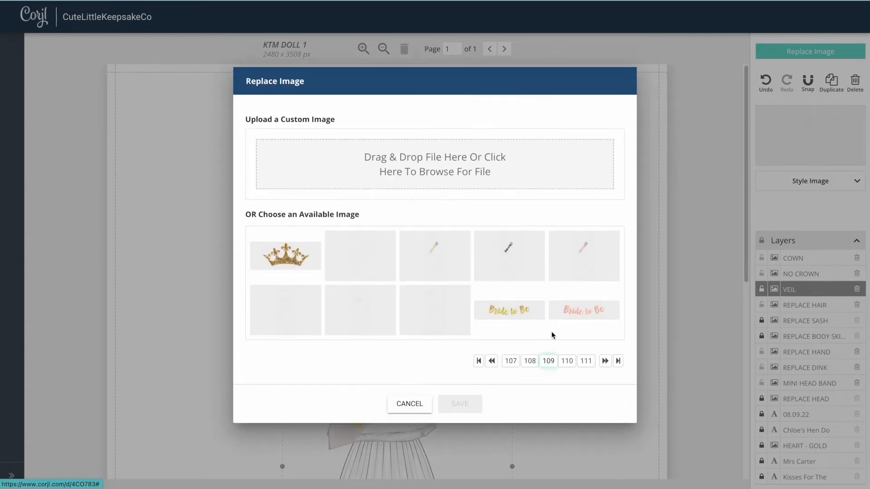
{"action": "left_click", "coordinate": [441, 314]}
{"action": "left_click", "coordinate": [460, 403]}
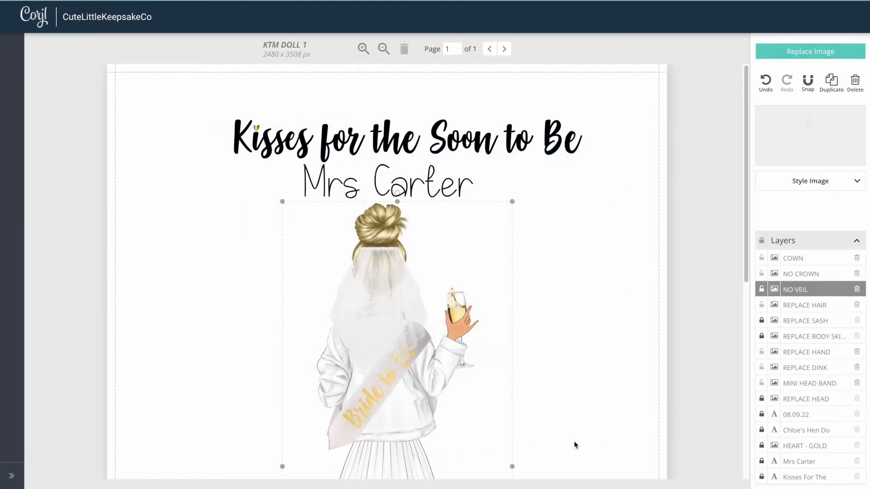
{"action": "left_click", "coordinate": [639, 438]}
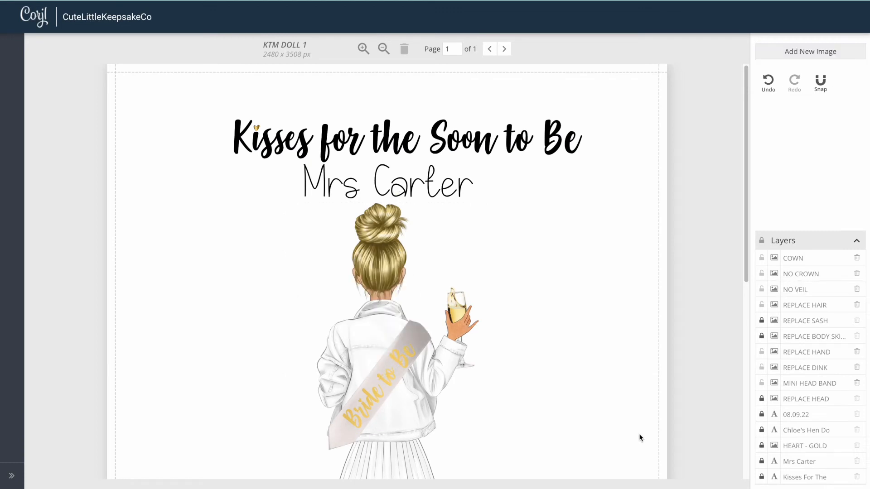
Step: Lock the crown, no-crown and no-veil layers and shift the blonde bun hair slightly down onto the head
{"action": "left_click", "coordinate": [762, 289]}
{"action": "left_click", "coordinate": [761, 274]}
{"action": "left_click", "coordinate": [762, 257]}
{"action": "left_click", "coordinate": [374, 232]}
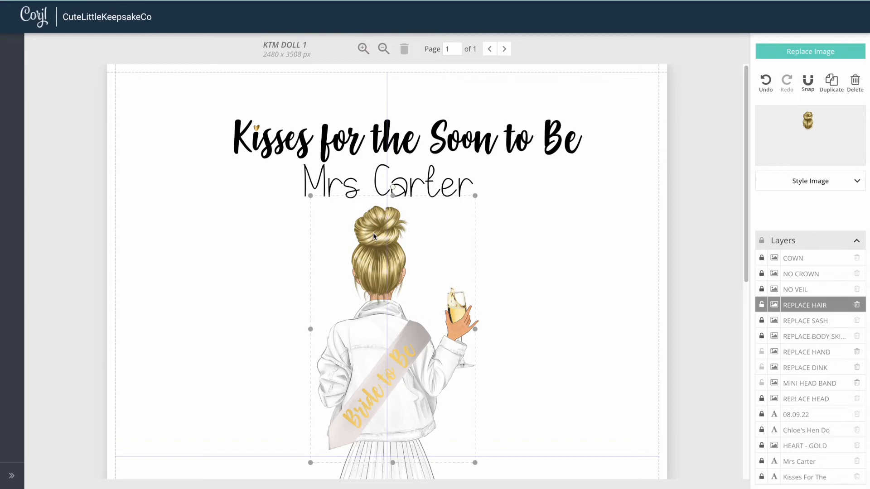
{"action": "left_click", "coordinate": [636, 385]}
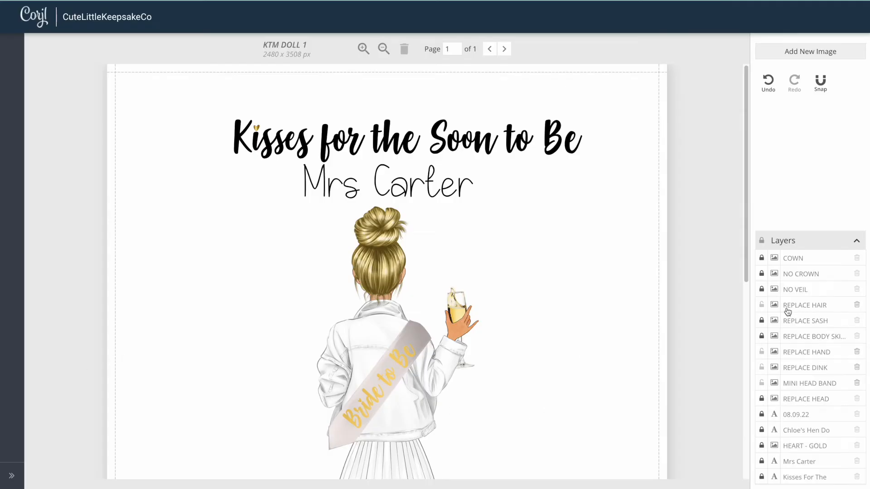
Step: Replace the blonde bun with the long wavy brown hair from the available images and nudge it slightly left
{"action": "left_click", "coordinate": [775, 305]}
{"action": "left_click", "coordinate": [823, 51]}
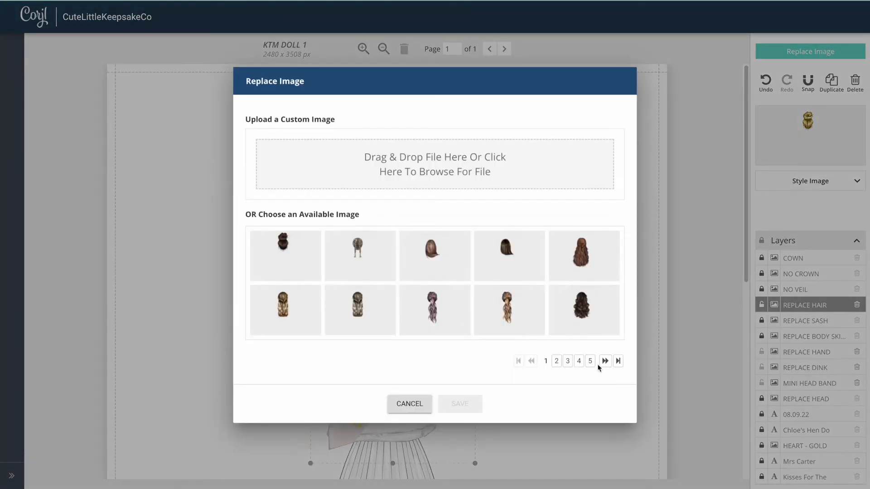
{"action": "left_click", "coordinate": [589, 363]}
{"action": "left_click", "coordinate": [590, 363]}
{"action": "left_click", "coordinate": [591, 364]}
{"action": "left_click", "coordinate": [592, 364]}
{"action": "left_click", "coordinate": [590, 364]}
{"action": "left_click", "coordinate": [591, 363]}
{"action": "left_click", "coordinate": [589, 362]}
{"action": "left_click", "coordinate": [589, 363]}
{"action": "left_click", "coordinate": [286, 256]}
{"action": "left_click", "coordinate": [460, 403]}
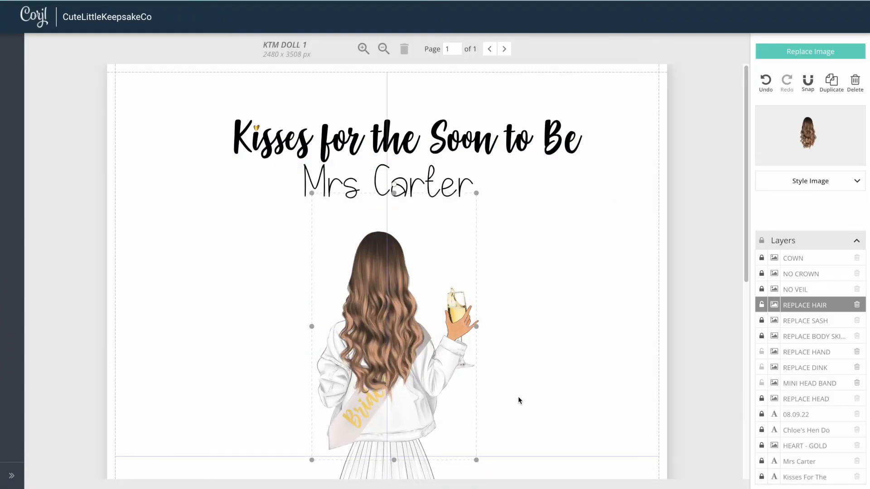
{"action": "key", "text": "Left"}
{"action": "key", "text": "Left"}
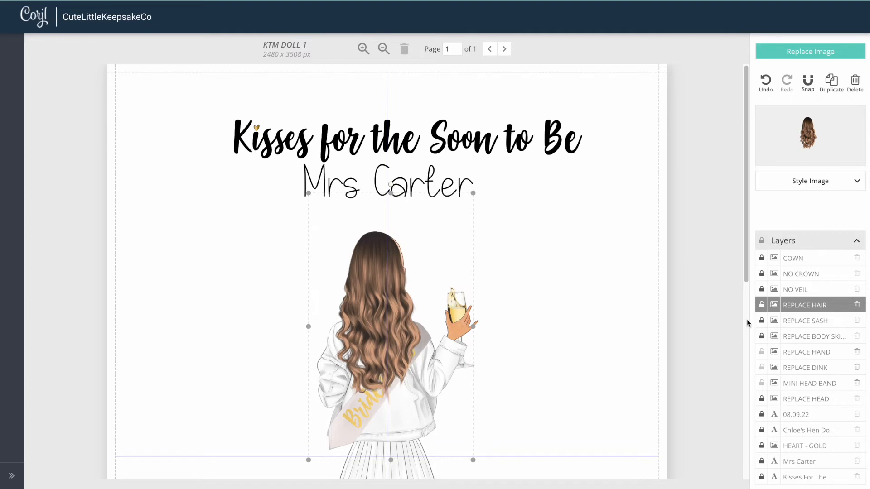
Step: Unlock the head layer and replace the head with the lighter peach-toned head from the available images
{"action": "left_click", "coordinate": [778, 399]}
{"action": "left_click", "coordinate": [761, 400]}
{"action": "left_click", "coordinate": [774, 399]}
{"action": "left_click", "coordinate": [774, 400]}
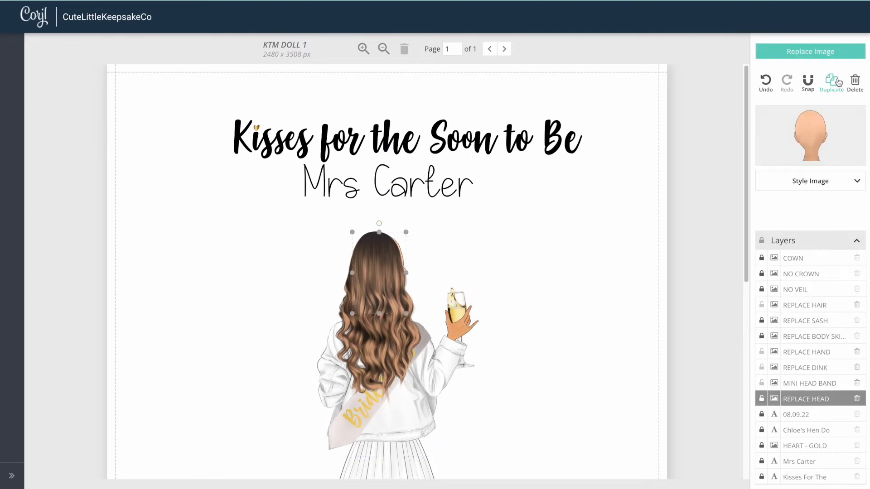
{"action": "left_click", "coordinate": [824, 51]}
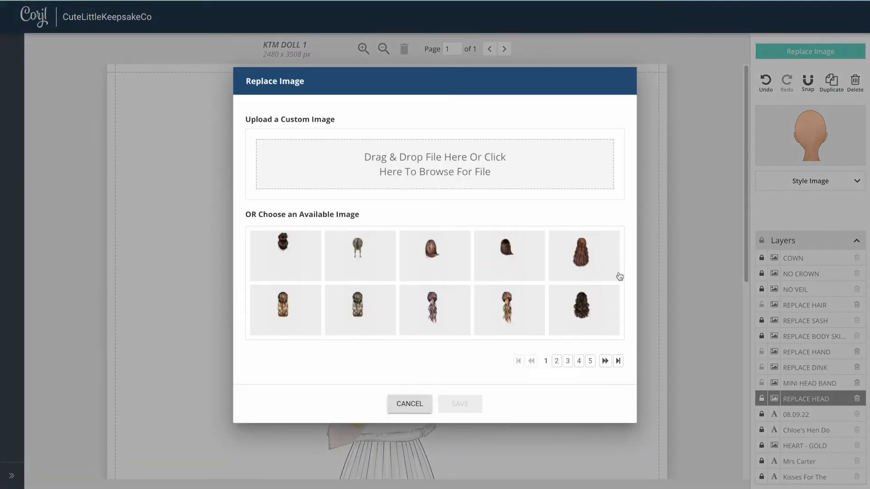
{"action": "left_click", "coordinate": [617, 361]}
{"action": "left_click", "coordinate": [507, 361]}
{"action": "left_click", "coordinate": [507, 361]}
{"action": "left_click", "coordinate": [523, 362]}
{"action": "left_click", "coordinate": [527, 363]}
{"action": "left_click", "coordinate": [528, 363]}
{"action": "left_click", "coordinate": [529, 363]}
{"action": "left_click", "coordinate": [529, 363]}
{"action": "left_click", "coordinate": [529, 363]}
{"action": "left_click", "coordinate": [529, 363]}
{"action": "left_click", "coordinate": [580, 272]}
{"action": "left_click", "coordinate": [462, 408]}
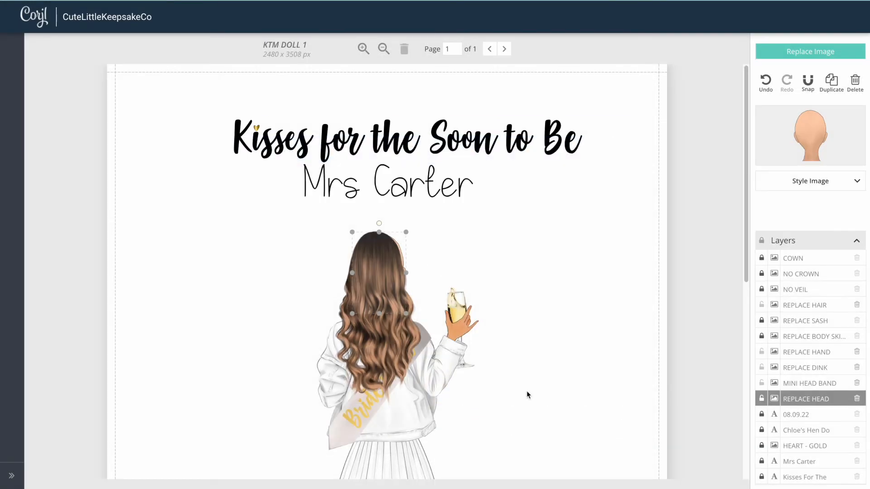
Step: Lock the head layer, align the long brown hair over the head and lock the hair layer too
{"action": "left_click", "coordinate": [762, 399]}
{"action": "left_click_drag", "start_coordinate": [370, 281], "coordinate": [372, 252]}
{"action": "left_click", "coordinate": [762, 306]}
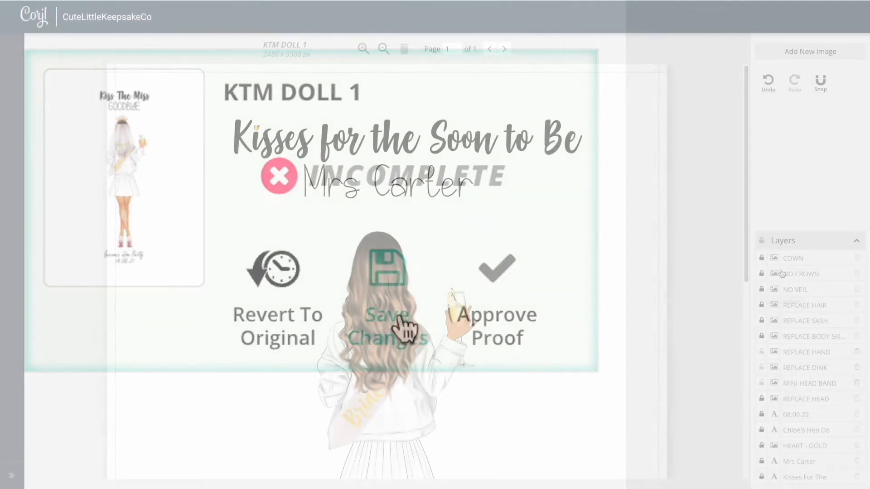
Step: Replace the blank headband with the black mouse-ears headband with red polka-dot bow and centre it on the doll's head
{"action": "left_click", "coordinate": [828, 52]}
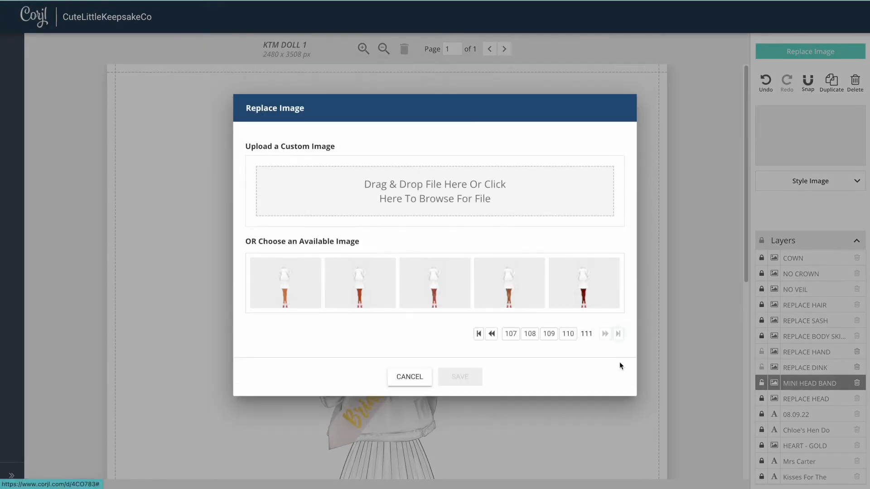
{"action": "left_click", "coordinate": [511, 310]}
{"action": "left_click", "coordinate": [460, 377]}
{"action": "left_click_drag", "start_coordinate": [383, 213], "coordinate": [388, 231]}
{"action": "left_click", "coordinate": [612, 232]}
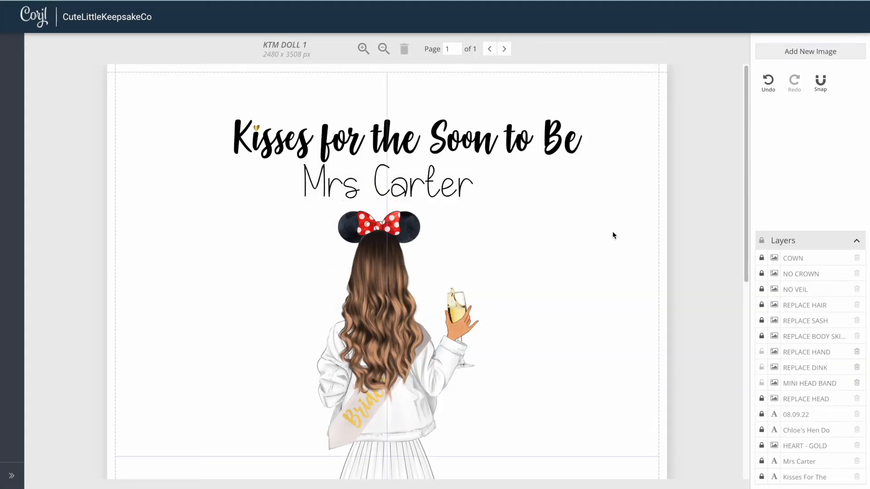
{"action": "left_click", "coordinate": [417, 219]}
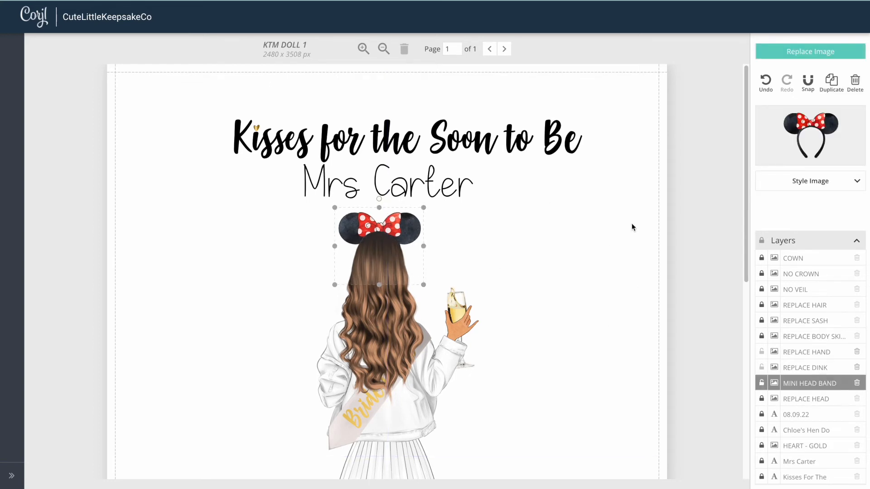
{"action": "left_click", "coordinate": [633, 228]}
{"action": "left_click", "coordinate": [382, 49]}
{"action": "left_click", "coordinate": [383, 48]}
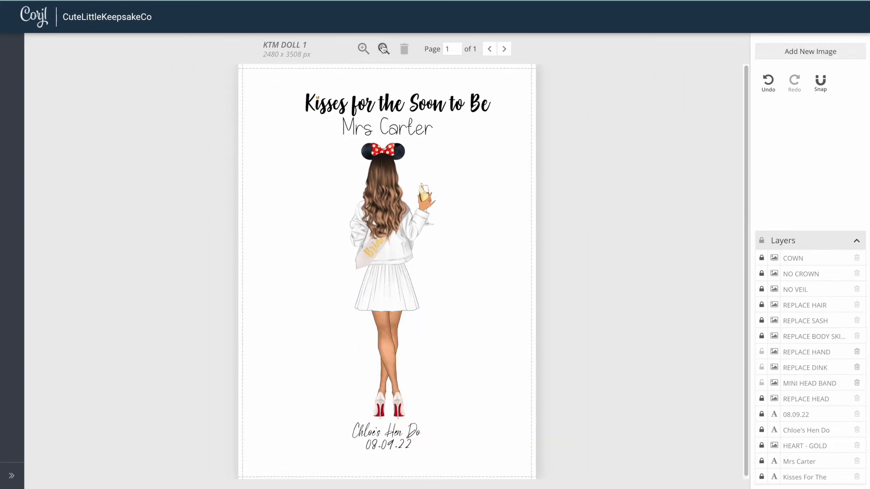
Step: Replace the mouse-ears headband with the blank image beside it on page 108 and lock the headband layer
{"action": "left_click", "coordinate": [362, 49]}
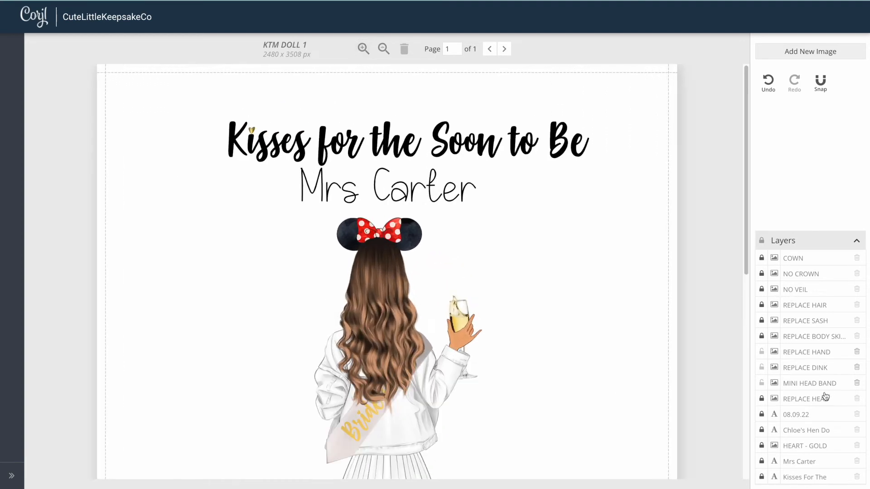
{"action": "left_click", "coordinate": [775, 385]}
{"action": "left_click", "coordinate": [812, 54]}
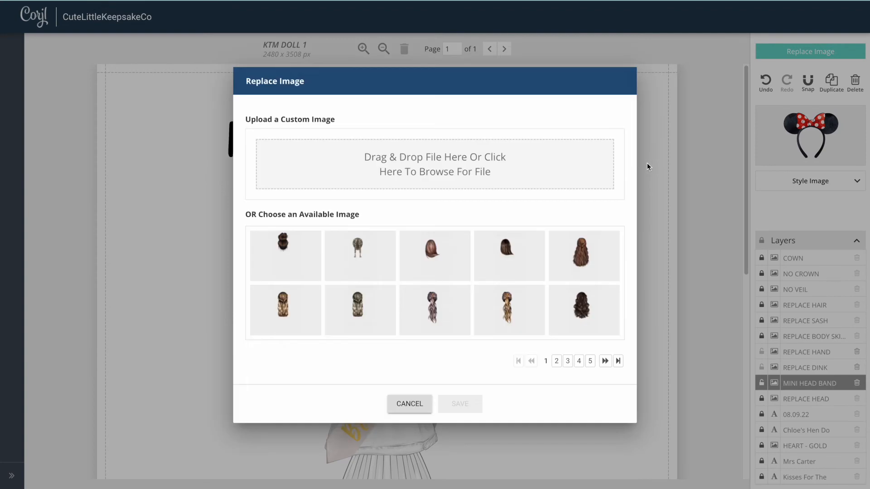
{"action": "left_click", "coordinate": [617, 305]}
{"action": "left_click", "coordinate": [528, 334]}
{"action": "left_click", "coordinate": [582, 317]}
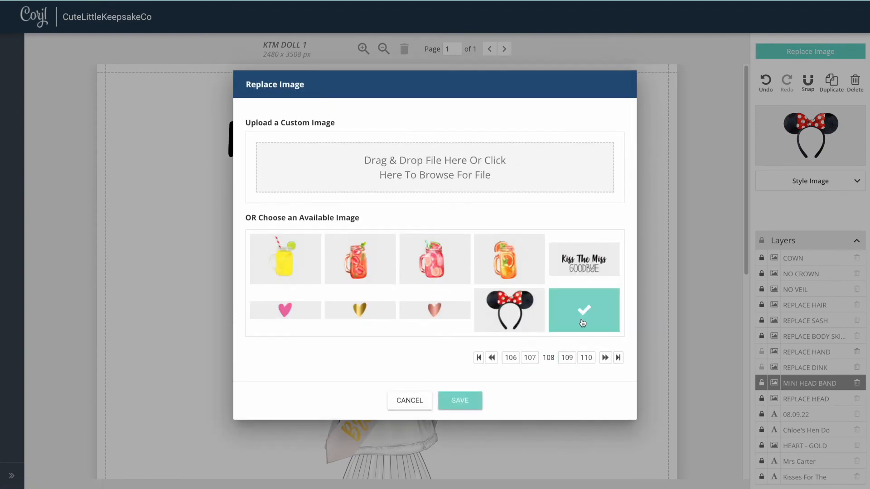
{"action": "left_click", "coordinate": [460, 377]}
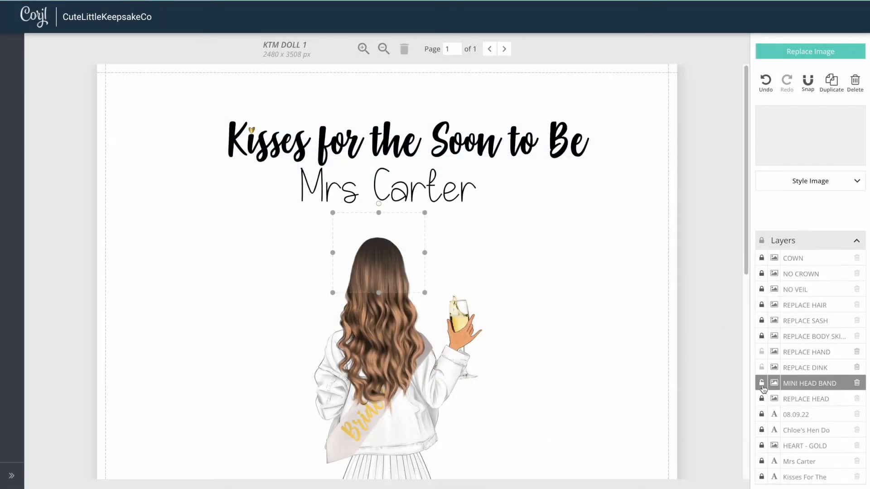
Step: Unlock the crown layer, replace its blank image with the gold crown, centre it on the head and lock the layer
{"action": "left_click", "coordinate": [761, 258]}
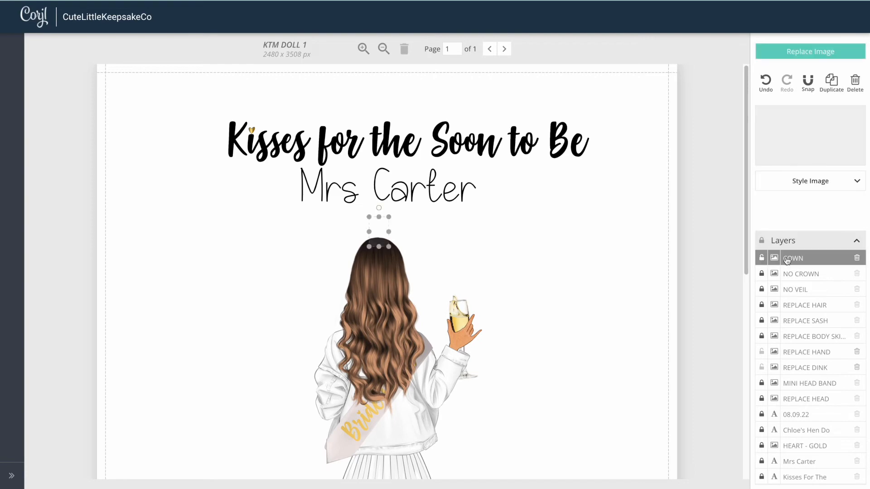
{"action": "left_click", "coordinate": [774, 261]}
{"action": "left_click", "coordinate": [774, 261]}
{"action": "left_click", "coordinate": [817, 52]}
{"action": "left_click", "coordinate": [604, 361]}
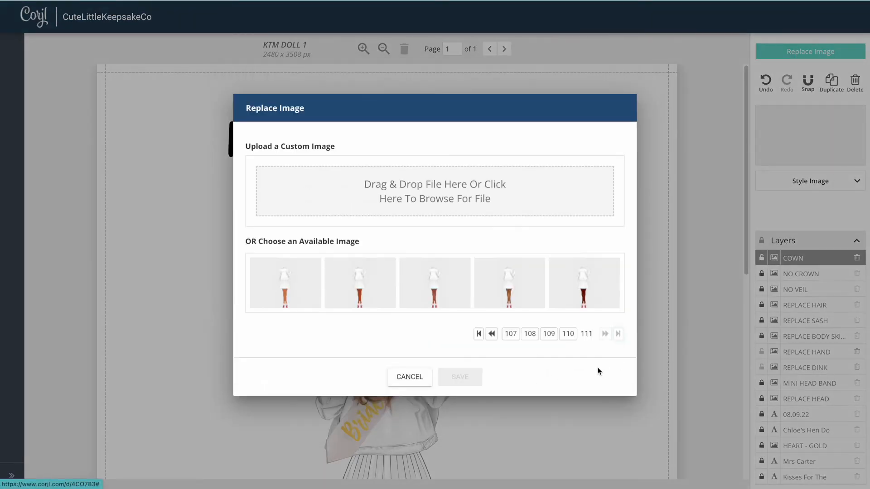
{"action": "left_click", "coordinate": [286, 256]}
{"action": "left_click", "coordinate": [446, 405]}
{"action": "left_click_drag", "start_coordinate": [391, 226], "coordinate": [413, 210]}
{"action": "mouse_move", "coordinate": [398, 233]}
{"action": "left_mouse_down"}
{"action": "mouse_move", "coordinate": [389, 233]}
{"action": "mouse_move", "coordinate": [400, 219]}
{"action": "left_mouse_up"}
{"action": "left_click_drag", "start_coordinate": [387, 227], "coordinate": [390, 226]}
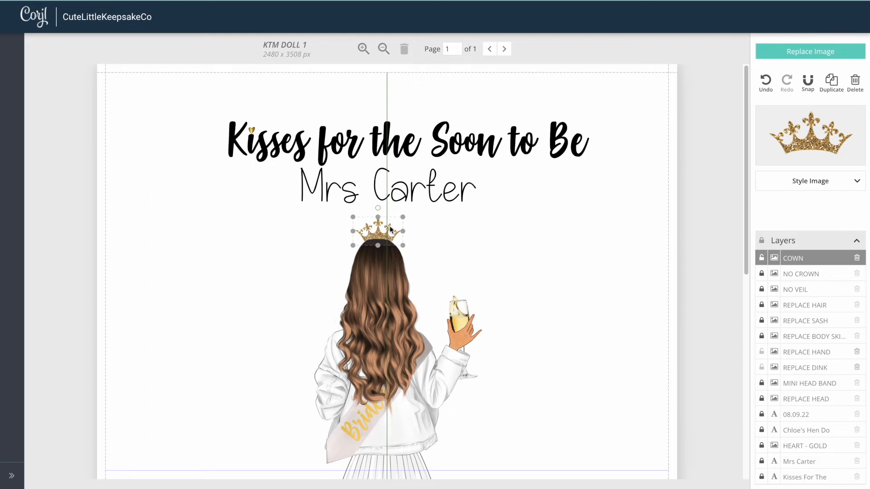
{"action": "left_click", "coordinate": [675, 298]}
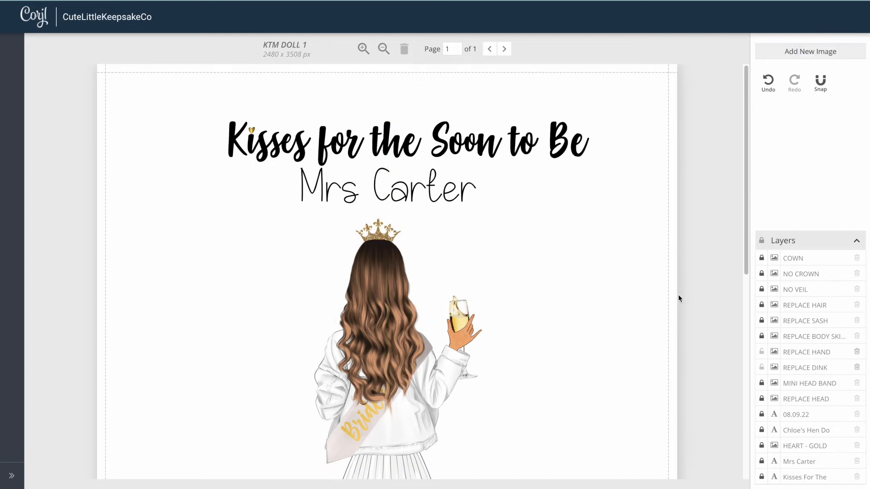
Step: Unlock the no-veil layer, replace its blank image with the first veil image on page 109 and lock it
{"action": "left_click", "coordinate": [761, 289]}
{"action": "left_click", "coordinate": [774, 289]}
{"action": "left_click", "coordinate": [787, 52]}
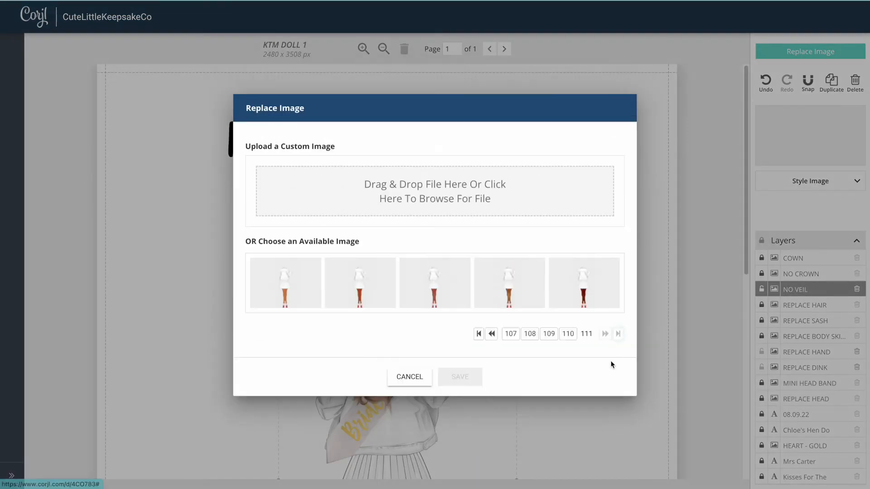
{"action": "left_click", "coordinate": [549, 334]}
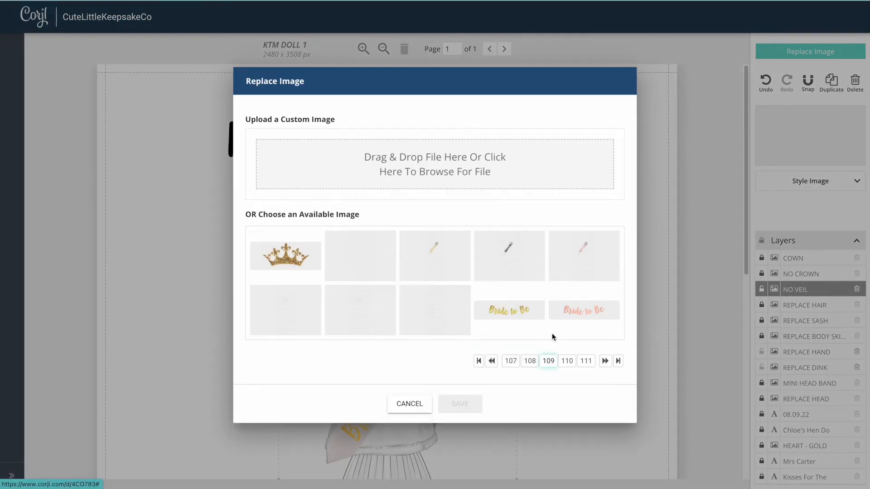
{"action": "left_click", "coordinate": [306, 316]}
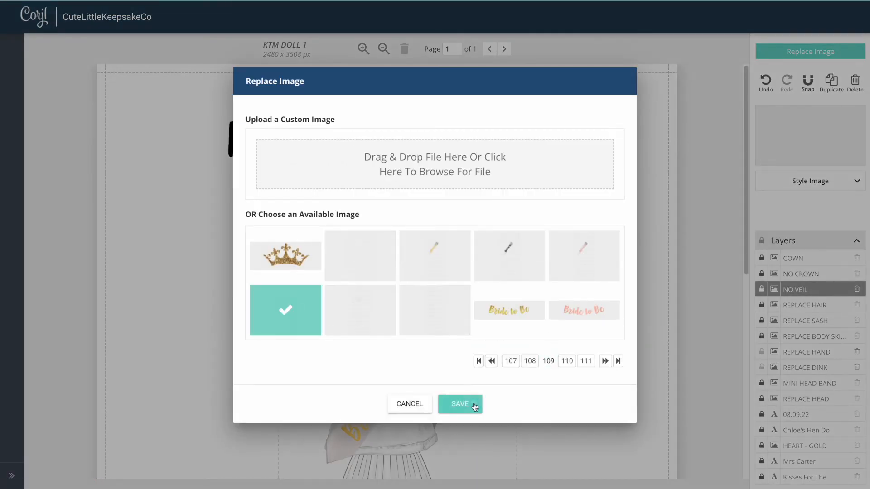
{"action": "left_click", "coordinate": [460, 404]}
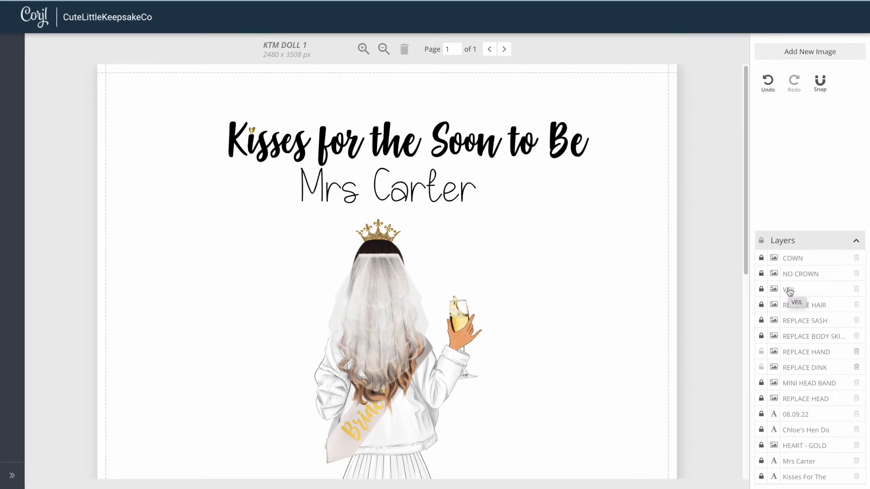
Step: Add the gold "Bride to Be" lettering from page 109, place it centrally on the lower veil and lock its layer
{"action": "left_click", "coordinate": [799, 51]}
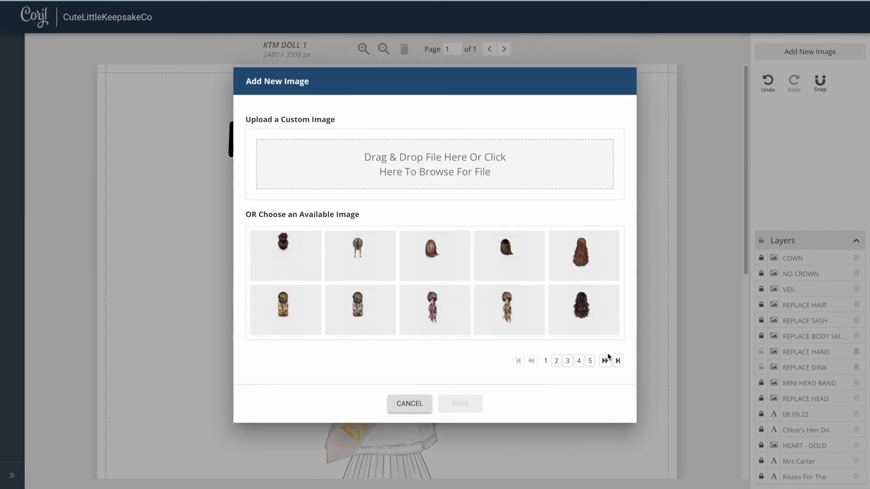
{"action": "left_click", "coordinate": [617, 361]}
{"action": "double_click", "coordinate": [521, 310]}
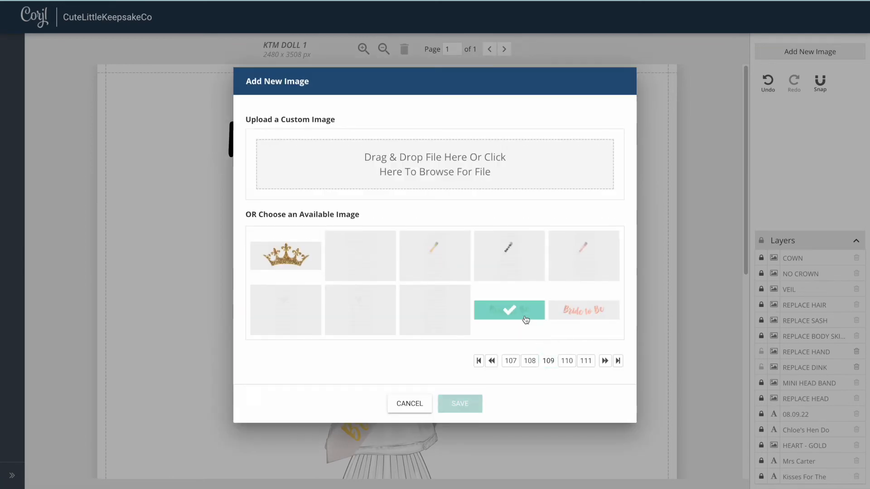
{"action": "left_click_drag", "start_coordinate": [403, 474], "coordinate": [392, 338]}
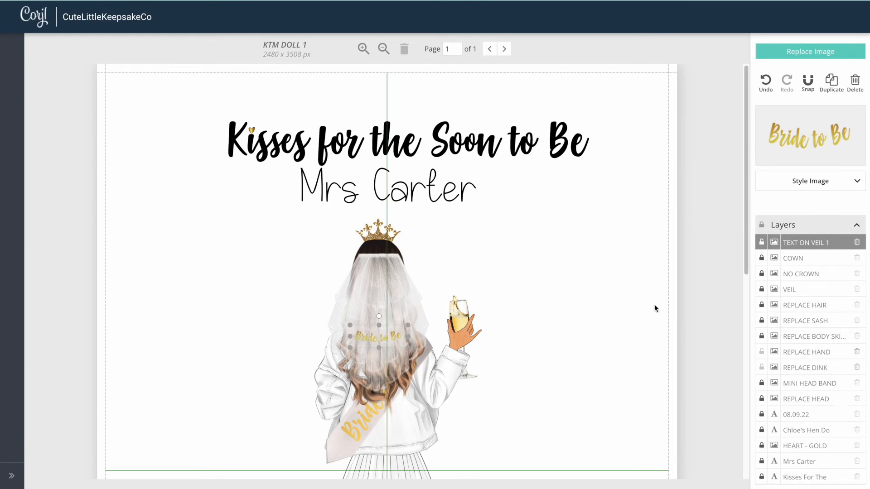
{"action": "left_click", "coordinate": [653, 286]}
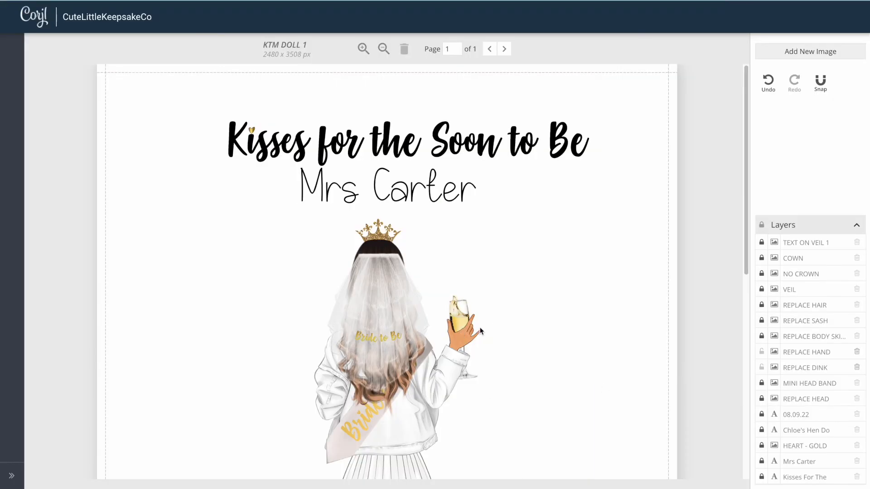
Step: Replace the doll's hand with the lighter-toned hand from the available images
{"action": "left_click", "coordinate": [774, 354]}
{"action": "left_click", "coordinate": [781, 51]}
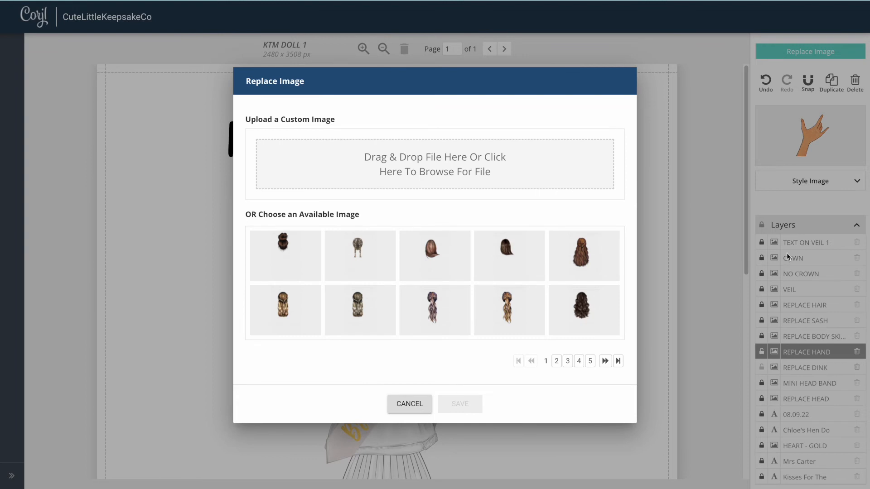
{"action": "left_click", "coordinate": [618, 361]}
{"action": "left_click", "coordinate": [492, 334]}
{"action": "left_click", "coordinate": [493, 361]}
{"action": "left_click", "coordinate": [493, 361]}
{"action": "left_click", "coordinate": [492, 361]}
{"action": "left_click", "coordinate": [493, 361]}
{"action": "left_click", "coordinate": [512, 361]}
{"action": "left_click", "coordinate": [511, 361]}
{"action": "left_click", "coordinate": [514, 362]}
{"action": "left_click", "coordinate": [518, 362]}
{"action": "left_click", "coordinate": [526, 362]}
{"action": "left_click", "coordinate": [527, 362]}
{"action": "left_click", "coordinate": [527, 361]}
{"action": "left_click", "coordinate": [528, 361]}
{"action": "left_click", "coordinate": [526, 361]}
{"action": "left_click", "coordinate": [442, 321]}
{"action": "left_click", "coordinate": [459, 403]}
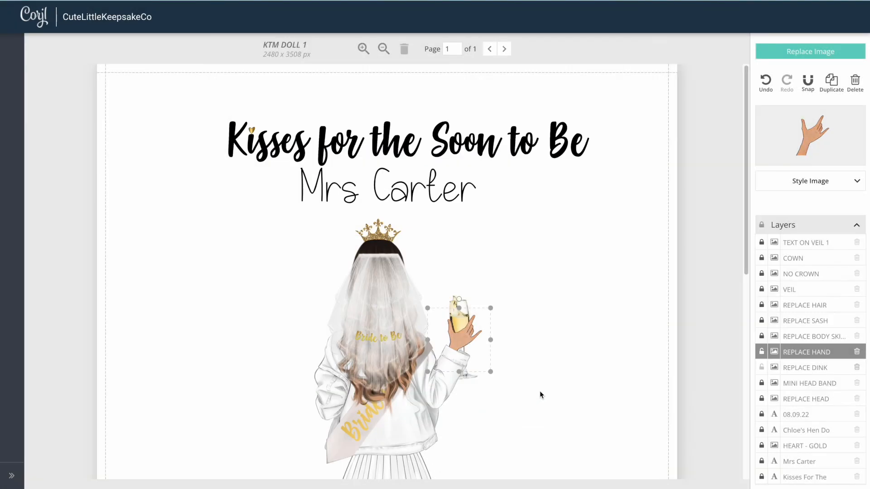
Step: Lock the hand layer and replace the champagne glass with the green Moët champagne bottle from the available images
{"action": "left_click", "coordinate": [762, 353]}
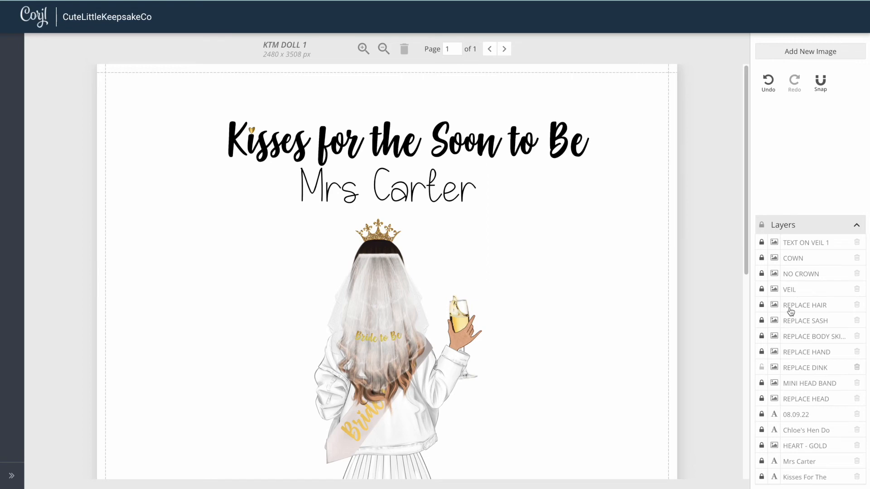
{"action": "left_click", "coordinate": [774, 370]}
{"action": "left_click", "coordinate": [808, 54]}
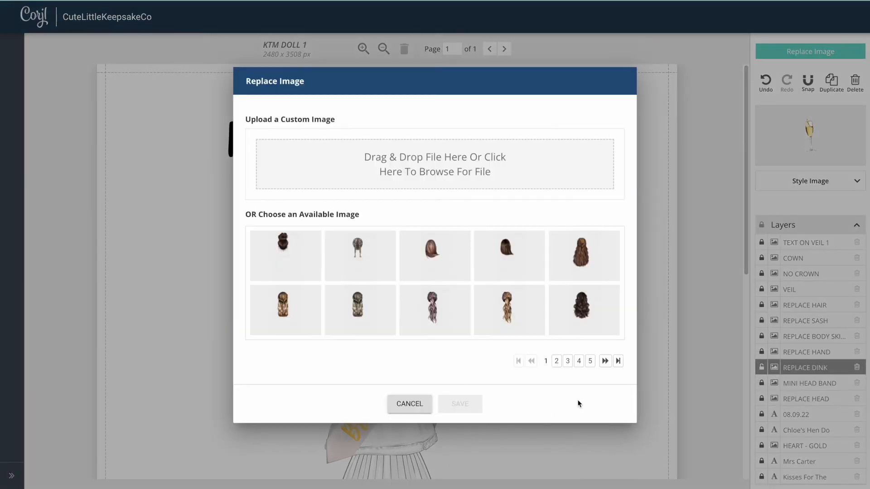
{"action": "left_click", "coordinate": [617, 359]}
{"action": "left_click", "coordinate": [509, 334]}
{"action": "left_click", "coordinate": [510, 362]}
{"action": "left_click", "coordinate": [512, 362]}
{"action": "left_click", "coordinate": [520, 361]}
{"action": "left_click", "coordinate": [527, 362]}
{"action": "left_click", "coordinate": [528, 361]}
{"action": "left_click", "coordinate": [529, 362]}
{"action": "left_click", "coordinate": [300, 271]}
{"action": "left_click", "coordinate": [460, 404]}
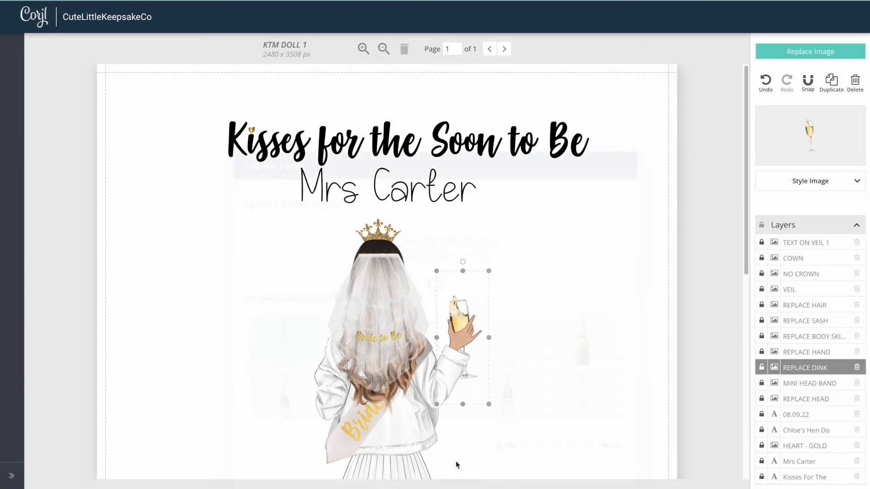
Step: Position the champagne bottle behind the hand, make it slightly smaller and lock the drink layer
{"action": "left_click_drag", "start_coordinate": [489, 271], "coordinate": [463, 291]}
{"action": "left_click", "coordinate": [765, 82]}
{"action": "left_click", "coordinate": [765, 82]}
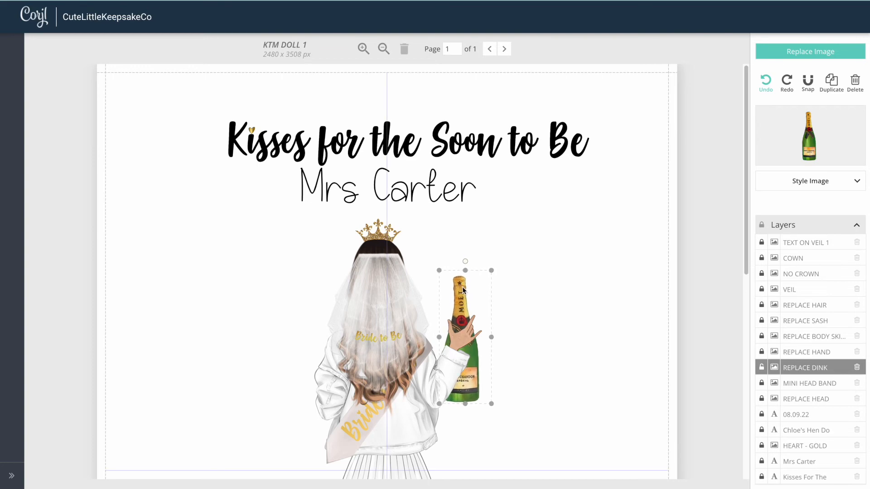
{"action": "left_click", "coordinate": [514, 327]}
{"action": "scroll", "coordinate": [537, 281], "scroll_direction": "down", "scroll_amount": 3}
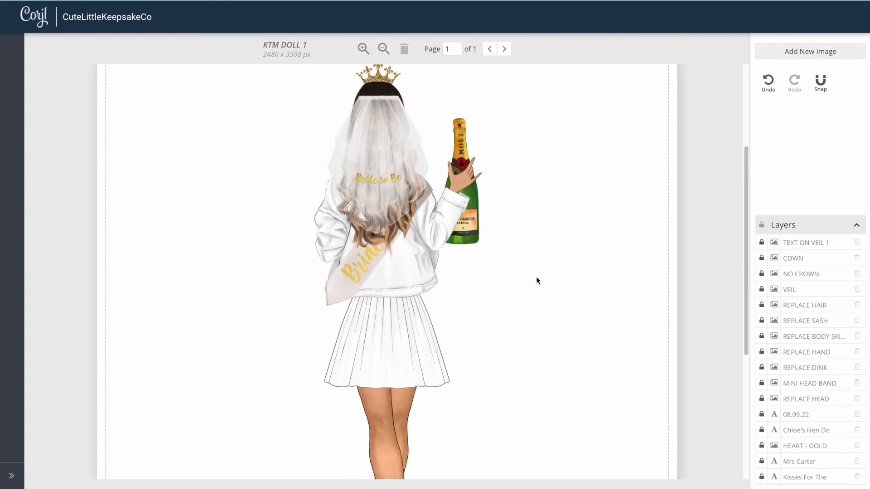
{"action": "left_click", "coordinate": [773, 370]}
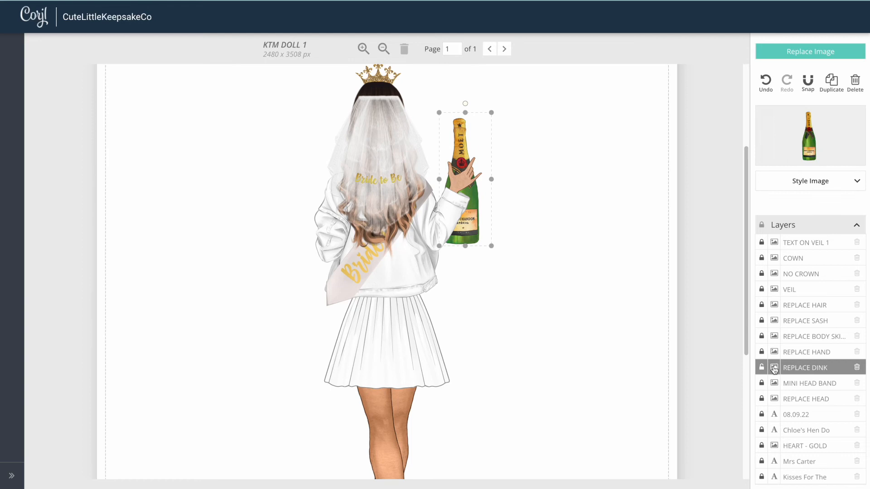
{"action": "left_click_drag", "start_coordinate": [493, 112], "coordinate": [461, 129]}
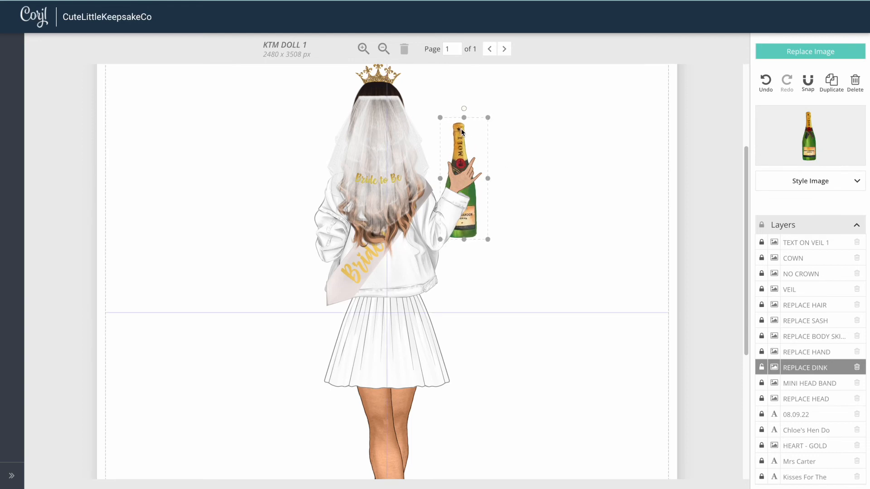
{"action": "left_click", "coordinate": [725, 341]}
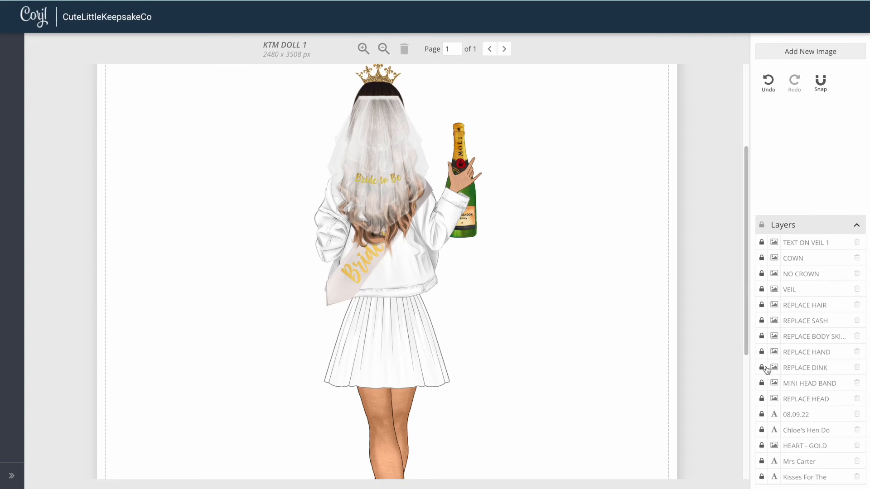
Step: Replace the doll's hand with the light-toned hand with the pointing finger, nudge it over the bottle and lock its layer
{"action": "left_click", "coordinate": [776, 356]}
{"action": "left_click", "coordinate": [820, 54]}
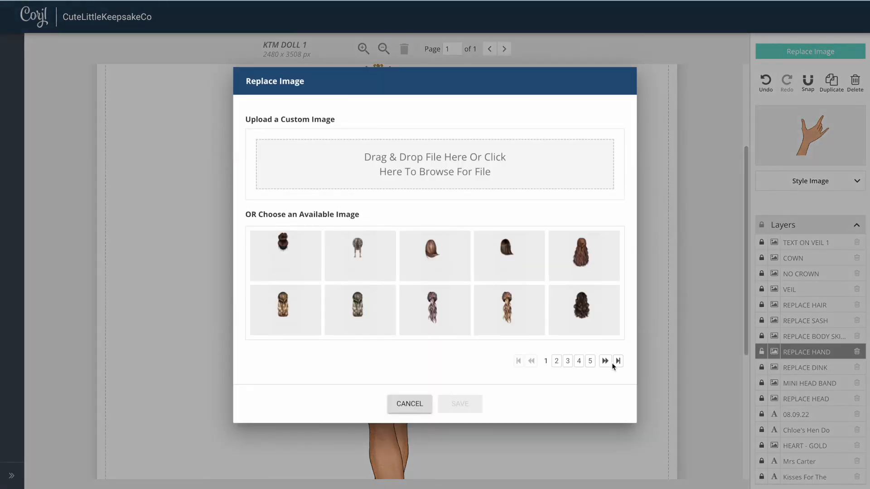
{"action": "left_click", "coordinate": [617, 361]}
{"action": "left_click", "coordinate": [512, 335]}
{"action": "left_click", "coordinate": [513, 364]}
{"action": "left_click", "coordinate": [513, 365]}
{"action": "left_click", "coordinate": [512, 364]}
{"action": "left_click", "coordinate": [516, 365]}
{"action": "left_click", "coordinate": [523, 366]}
{"action": "left_click", "coordinate": [525, 366]}
{"action": "left_click", "coordinate": [525, 366]}
{"action": "left_click", "coordinate": [527, 365]}
{"action": "left_click", "coordinate": [527, 365]}
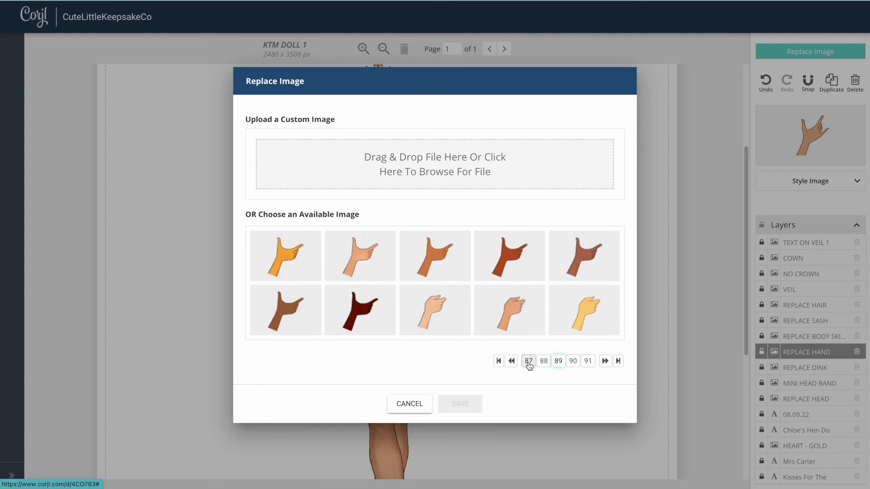
{"action": "left_click", "coordinate": [369, 258]}
{"action": "left_click", "coordinate": [460, 403]}
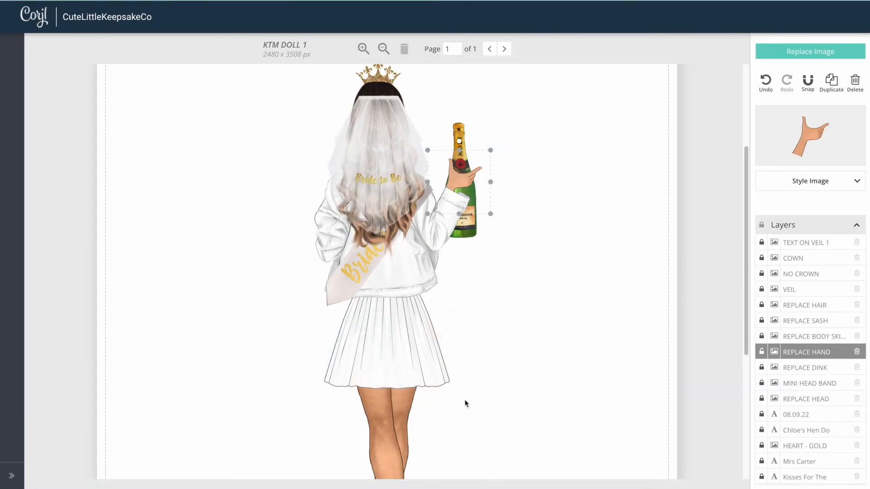
{"action": "left_click_drag", "start_coordinate": [461, 174], "coordinate": [464, 177]}
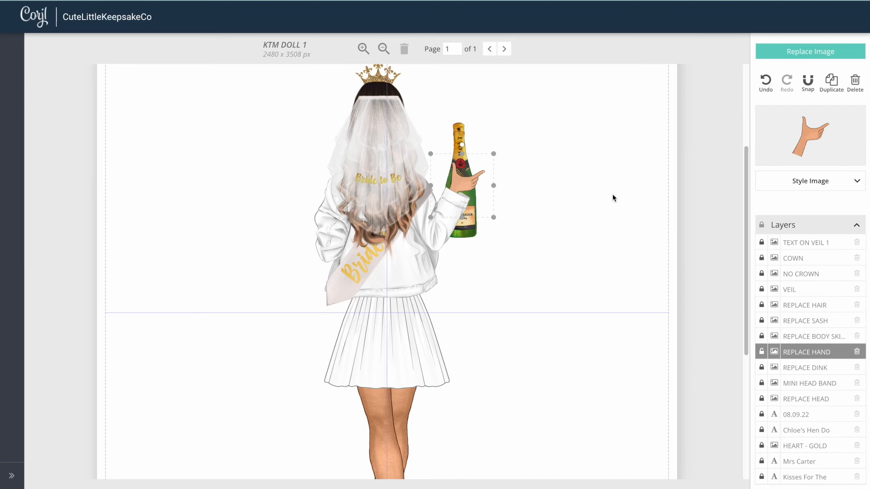
{"action": "left_click", "coordinate": [761, 352]}
Step: Replace the champagne bottle with the caramel Starbucks cup from page 102 and position it in the doll's hand
{"action": "left_click", "coordinate": [774, 368]}
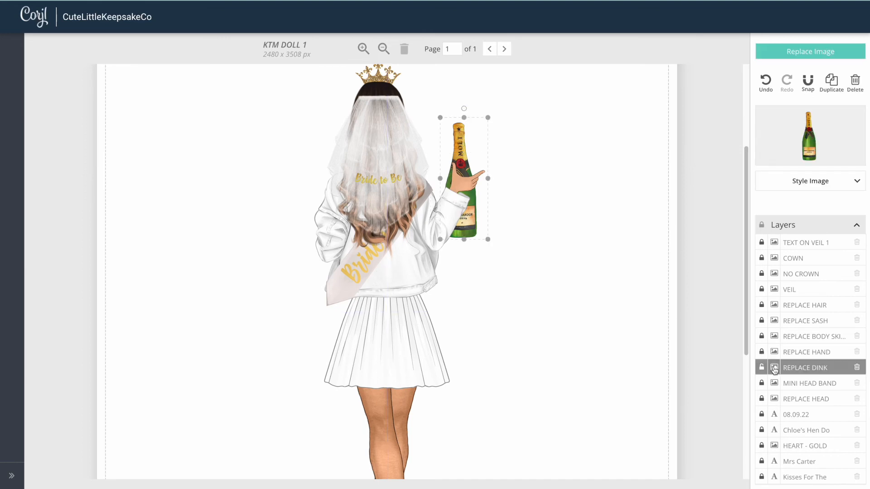
{"action": "left_click", "coordinate": [828, 52]}
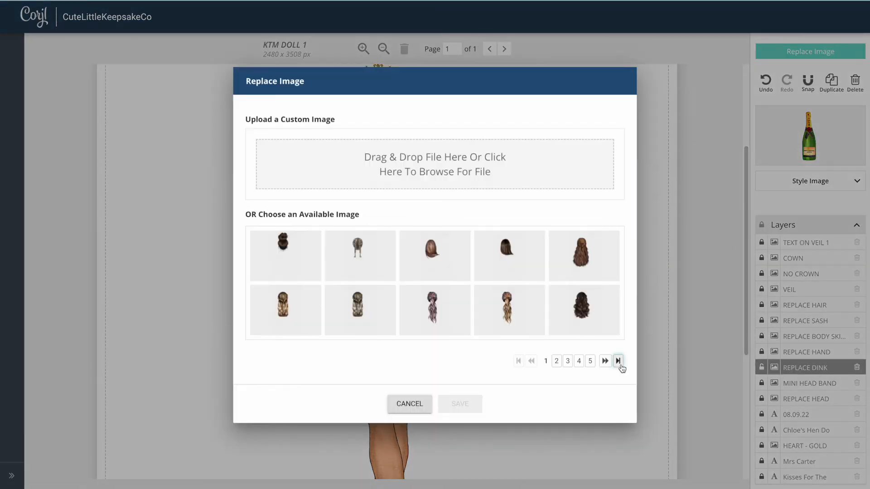
{"action": "left_click", "coordinate": [618, 361]}
{"action": "left_click", "coordinate": [514, 363]}
{"action": "left_click", "coordinate": [513, 363]}
{"action": "left_click", "coordinate": [530, 362]}
{"action": "left_click", "coordinate": [284, 313]}
{"action": "left_click", "coordinate": [461, 403]}
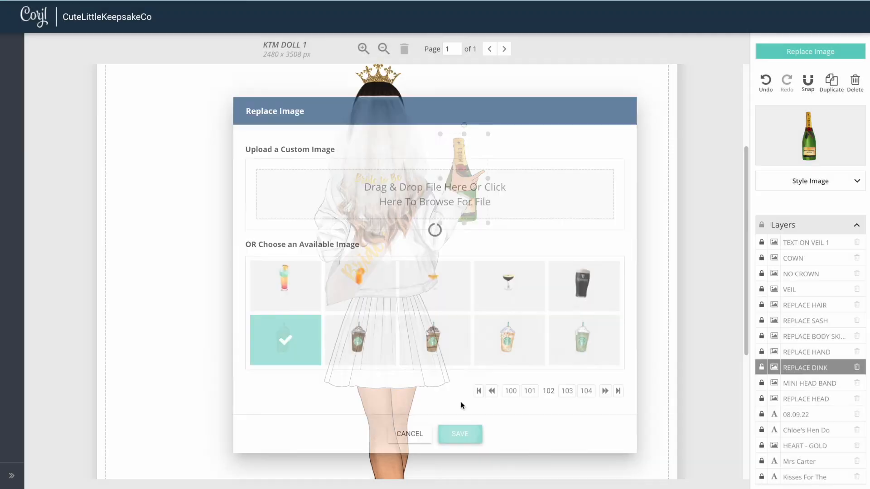
{"action": "left_click_drag", "start_coordinate": [463, 151], "coordinate": [467, 147]}
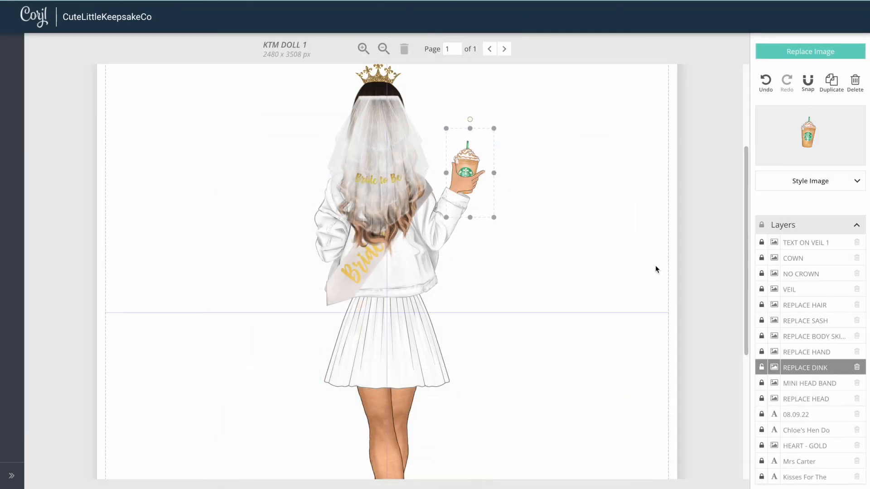
{"action": "left_click", "coordinate": [657, 264]}
{"action": "left_click", "coordinate": [383, 49]}
{"action": "left_click", "coordinate": [383, 48]}
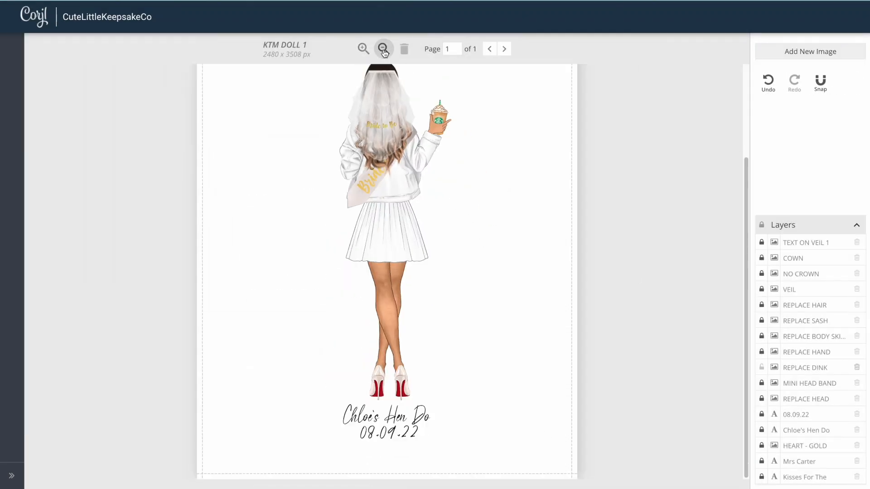
{"action": "left_click", "coordinate": [383, 49]}
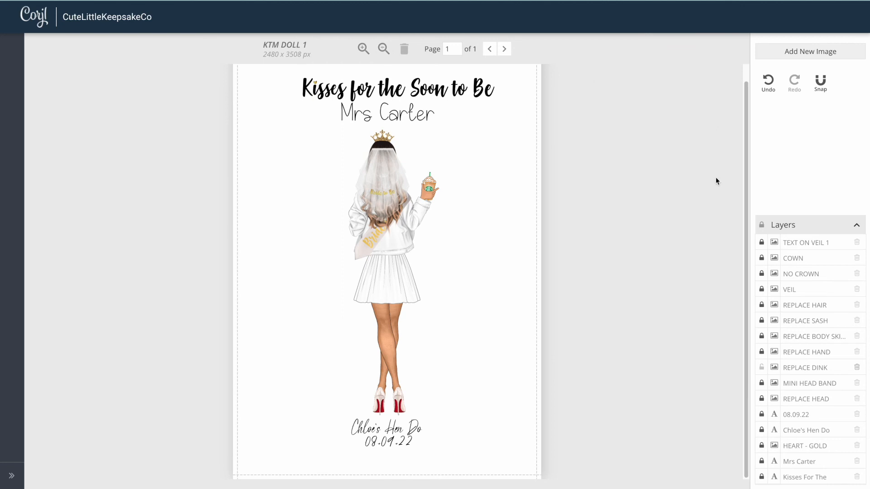
Step: Replace the pointing hand with the light-toned gripping hand from page 90 and place it over the Starbucks cup
{"action": "left_click", "coordinate": [363, 48]}
{"action": "left_click", "coordinate": [363, 49]}
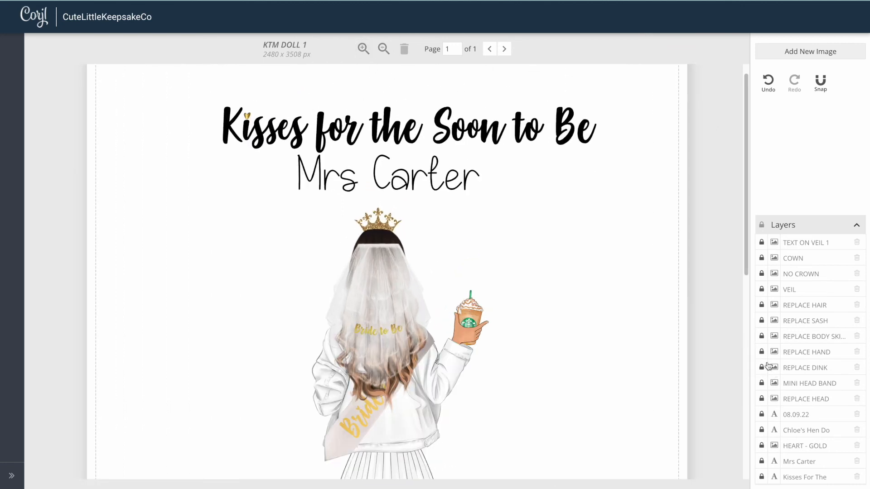
{"action": "left_click", "coordinate": [771, 355]}
{"action": "left_click", "coordinate": [810, 53]}
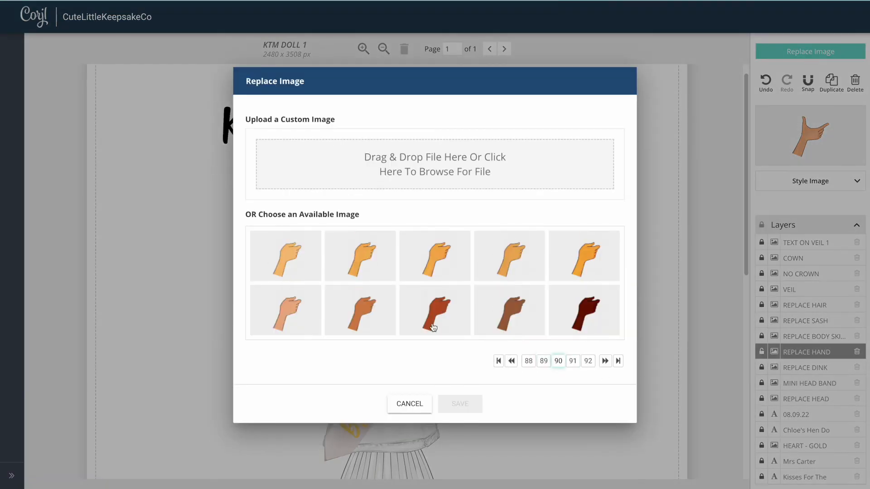
{"action": "left_click", "coordinate": [293, 311]}
{"action": "left_click", "coordinate": [459, 404]}
{"action": "left_click_drag", "start_coordinate": [473, 335], "coordinate": [468, 331]}
{"action": "left_click", "coordinate": [682, 301]}
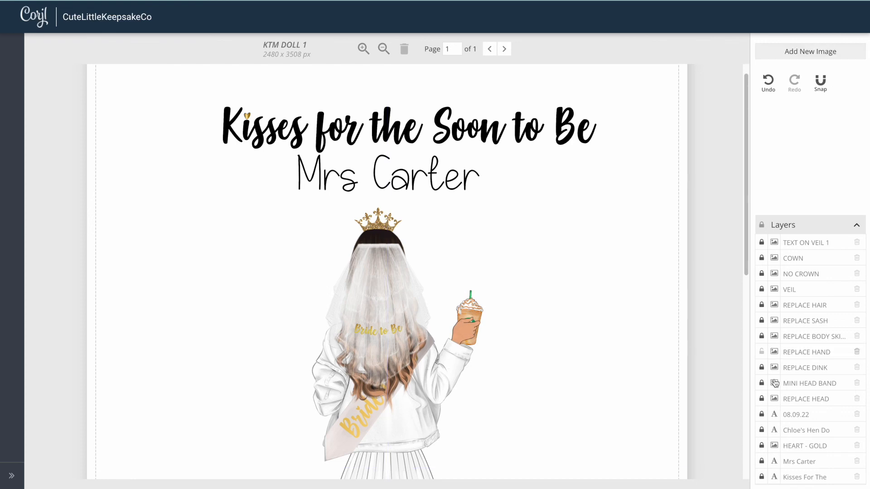
Step: Replace the Starbucks cup with the pink fruit drink in a handled jar and place the handle in the hand
{"action": "left_click", "coordinate": [772, 368]}
{"action": "left_click", "coordinate": [850, 58]}
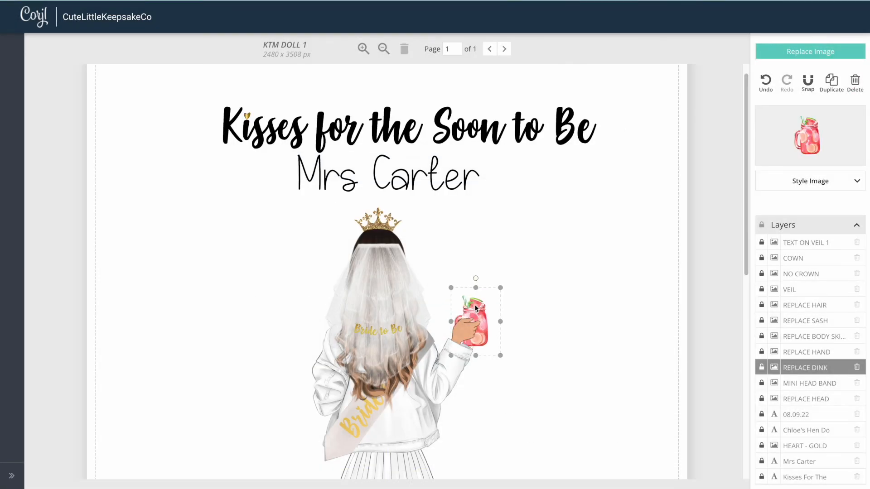
{"action": "left_click", "coordinate": [598, 238]}
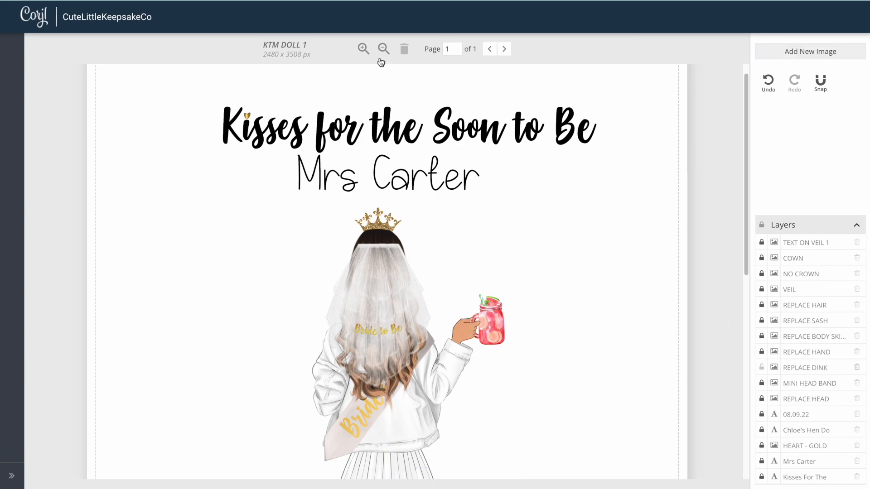
{"action": "left_click", "coordinate": [383, 48]}
{"action": "left_click", "coordinate": [384, 48]}
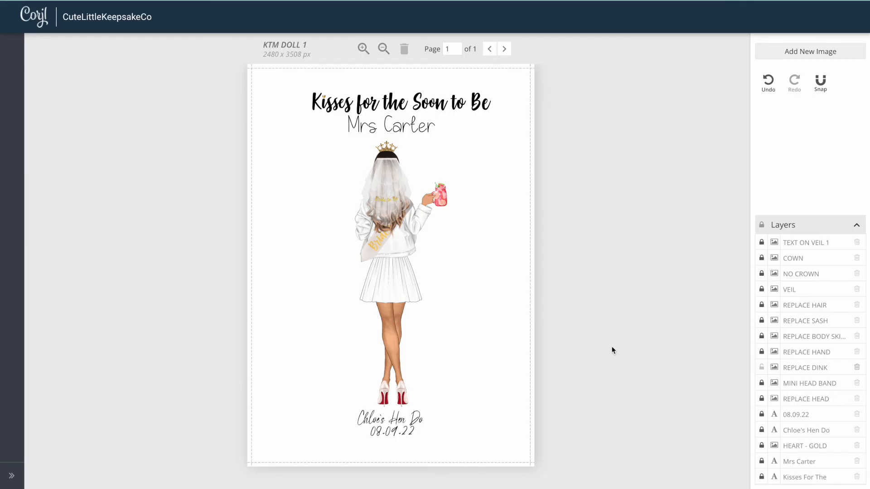
Step: Replace the pink jar drink with the champagne glass, enlarge it and position it behind the doll's open hand
{"action": "left_click", "coordinate": [363, 48]}
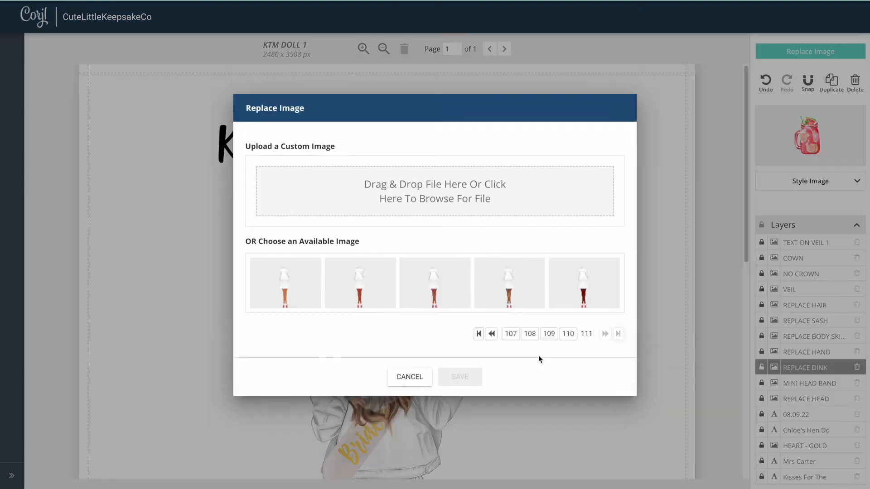
{"action": "left_click", "coordinate": [318, 331]}
{"action": "left_click", "coordinate": [459, 404]}
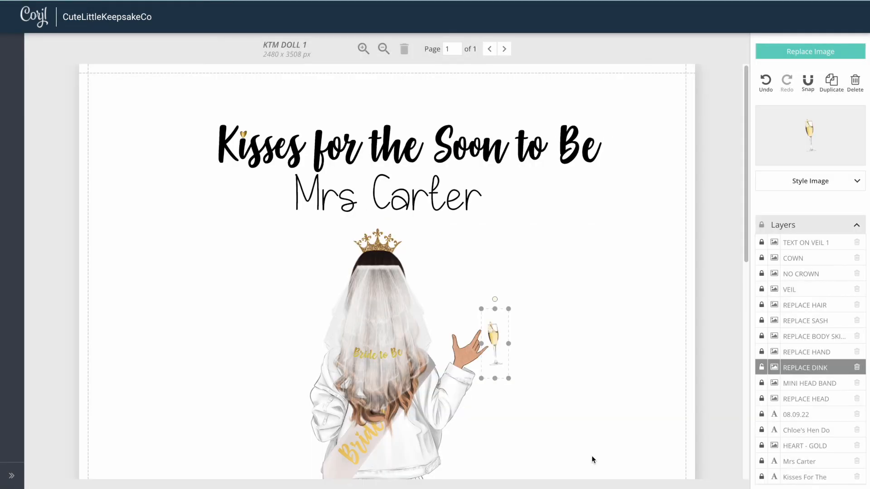
{"action": "left_click_drag", "start_coordinate": [509, 308], "coordinate": [512, 283]}
{"action": "left_click_drag", "start_coordinate": [467, 323], "coordinate": [462, 339]}
{"action": "scroll", "coordinate": [456, 195], "scroll_direction": "down", "scroll_amount": 2}
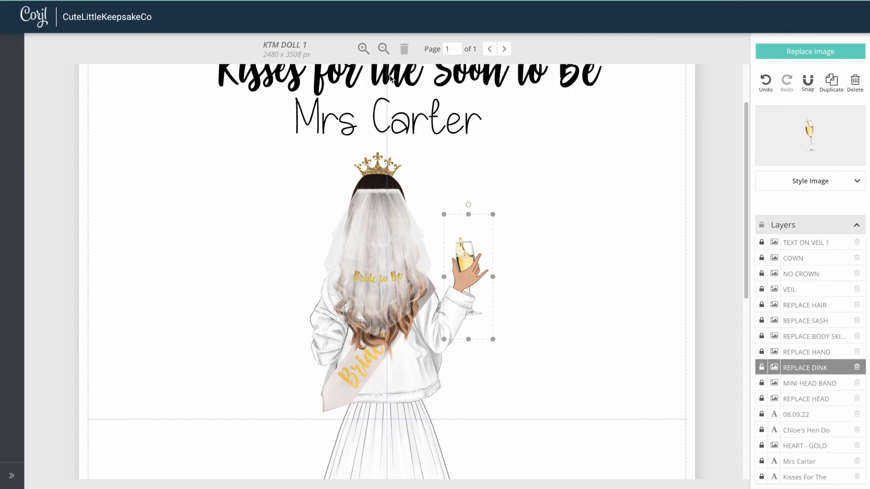
Step: Lock the drink layer and check the whole design from heading to date
{"action": "left_click", "coordinate": [383, 48]}
{"action": "left_click", "coordinate": [382, 49]}
{"action": "left_click", "coordinate": [382, 49]}
{"action": "scroll", "coordinate": [569, 207], "scroll_direction": "up", "scroll_amount": 3}
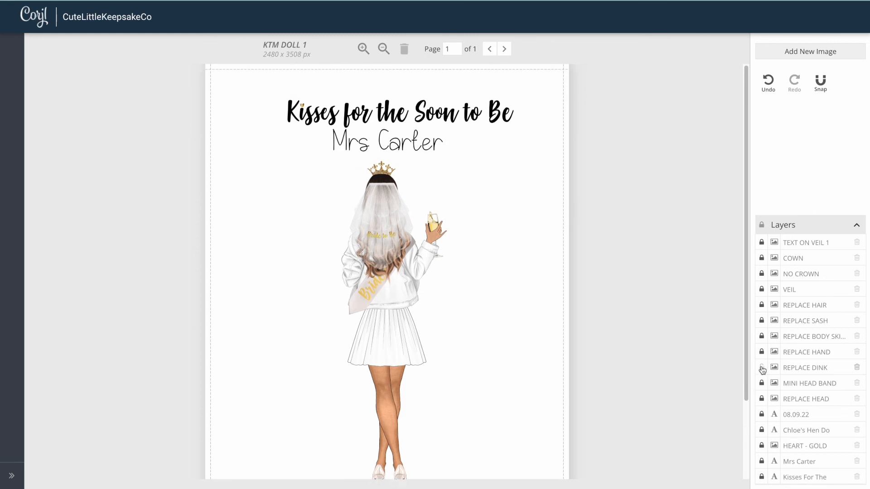
{"action": "scroll", "coordinate": [640, 334], "scroll_direction": "down", "scroll_amount": 2}
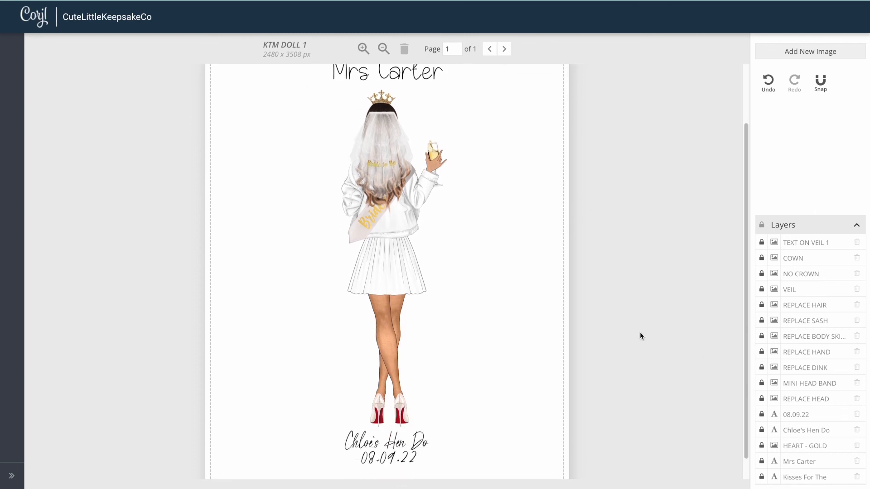
{"action": "scroll", "coordinate": [602, 327], "scroll_direction": "up", "scroll_amount": 2}
{"action": "left_click", "coordinate": [384, 48]}
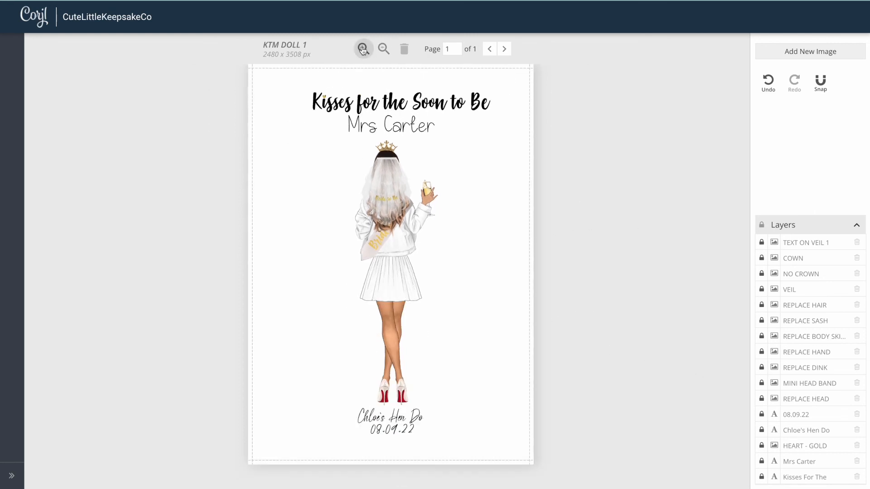